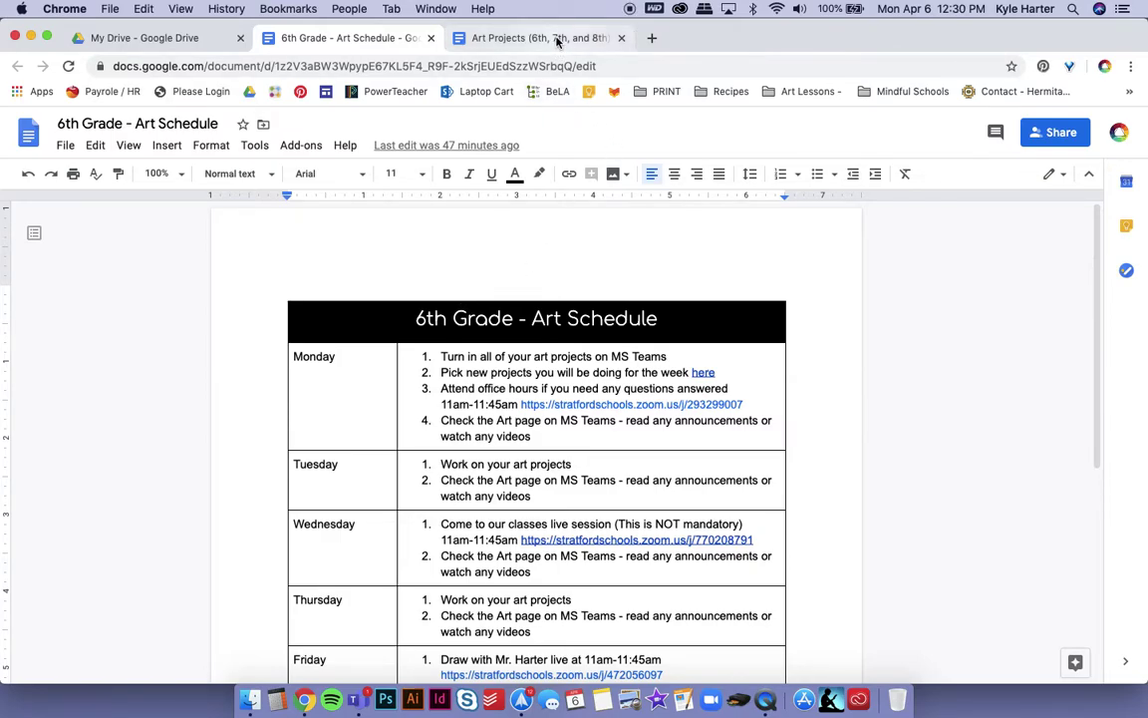
Step: Return the schedule to normal zoom and preview where Monday item 2's 'here' link points
scroll(513, 261, "down", 1)
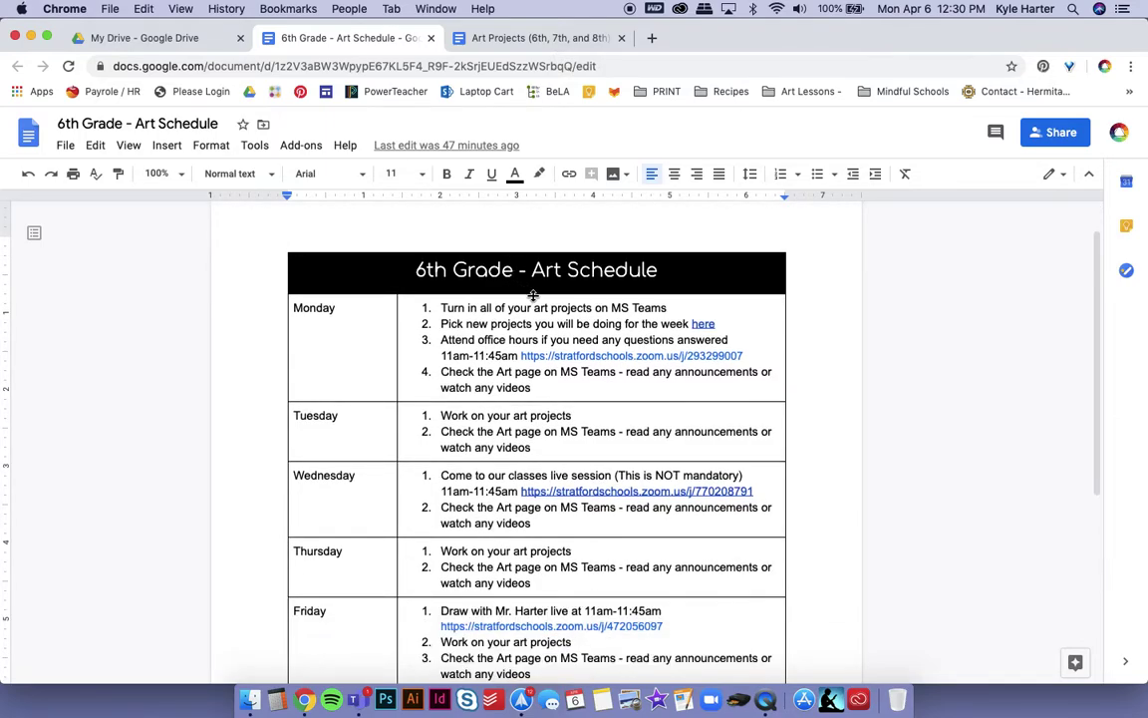
scroll(534, 295, "up", 1)
scroll(534, 295, "down", 1)
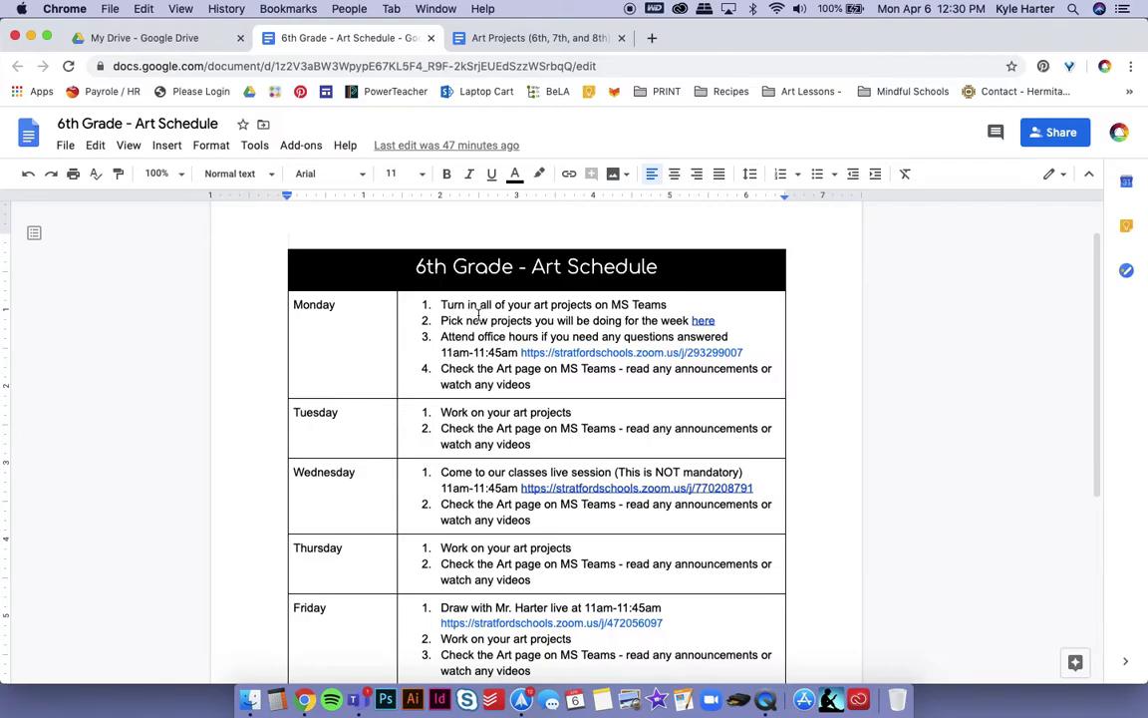
scroll(478, 315, "up", 5)
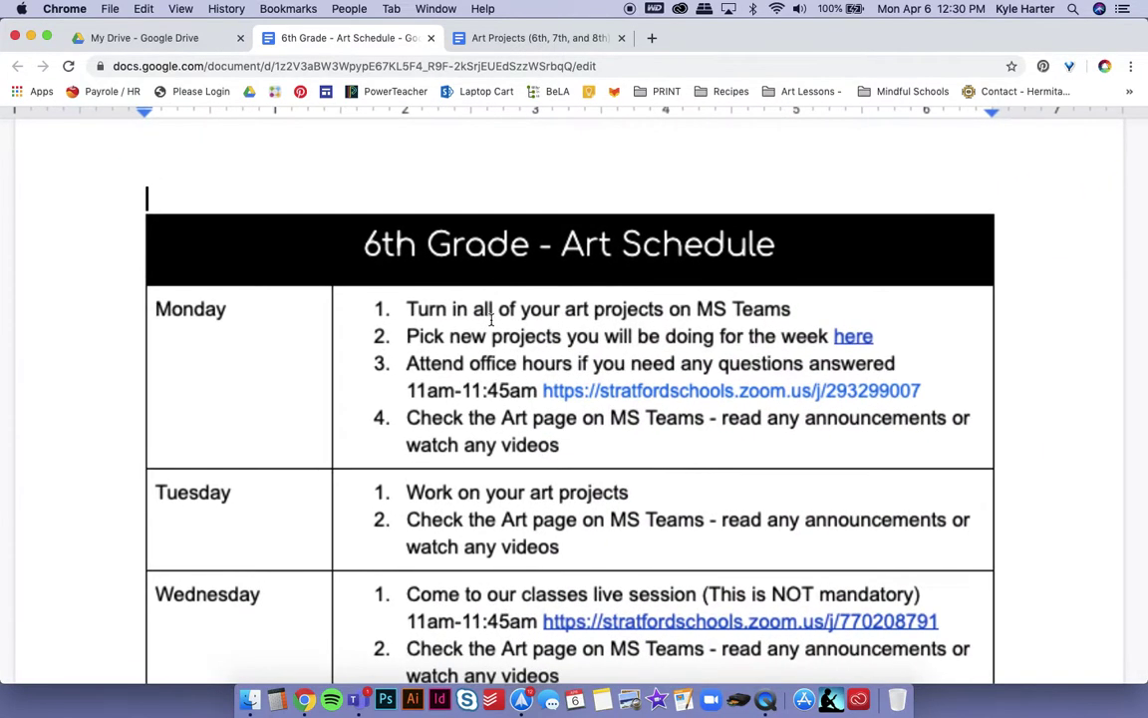
scroll(488, 316, "down", 1)
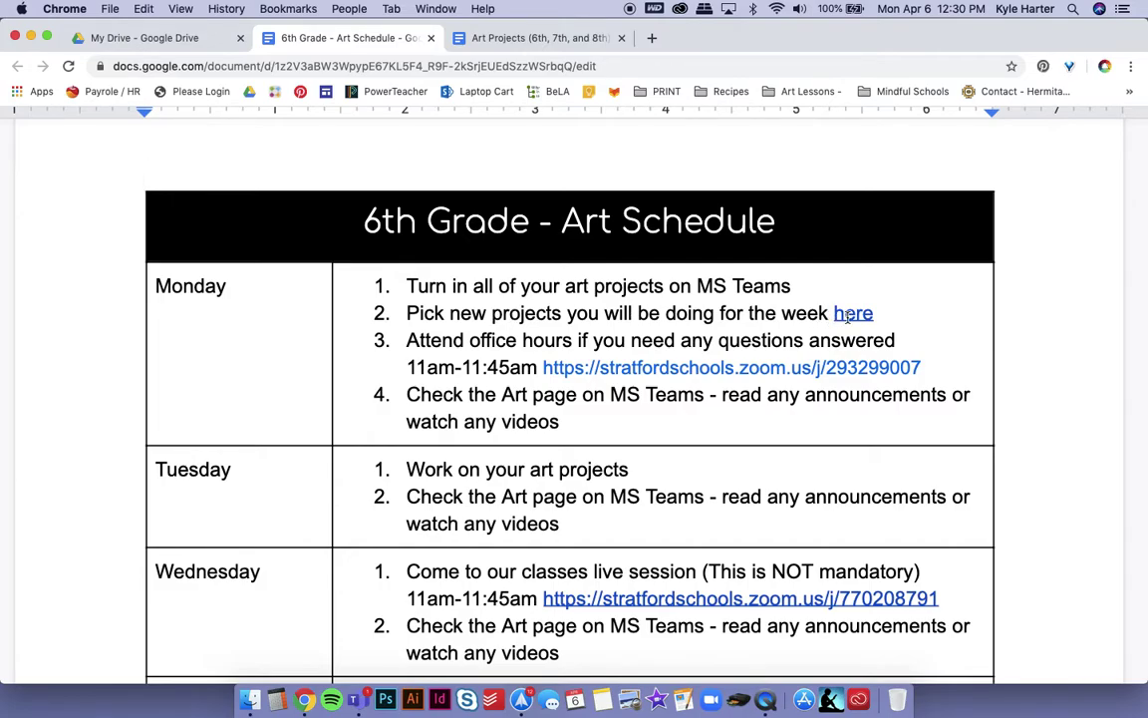
key("super+minus")
key("super+minus")
key("super+minus")
key("super+minus")
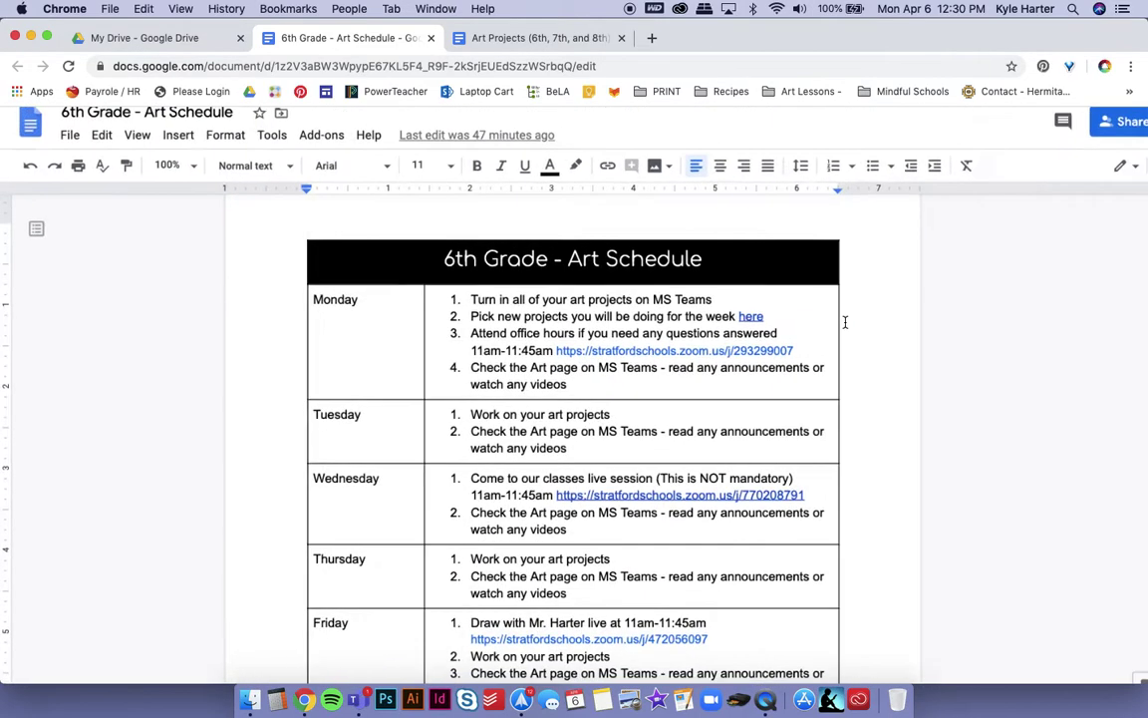
left_click(708, 316)
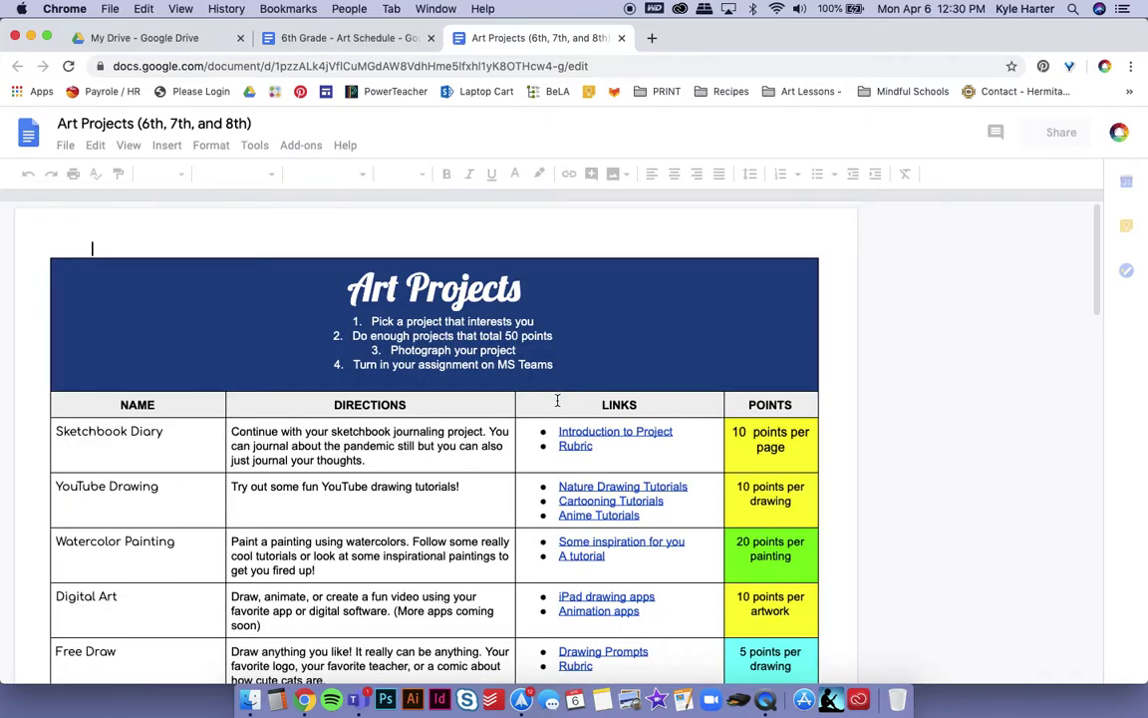
Step: Scroll through the Art Projects document and review its four numbered instruction steps
scroll(557, 399, "down", 1)
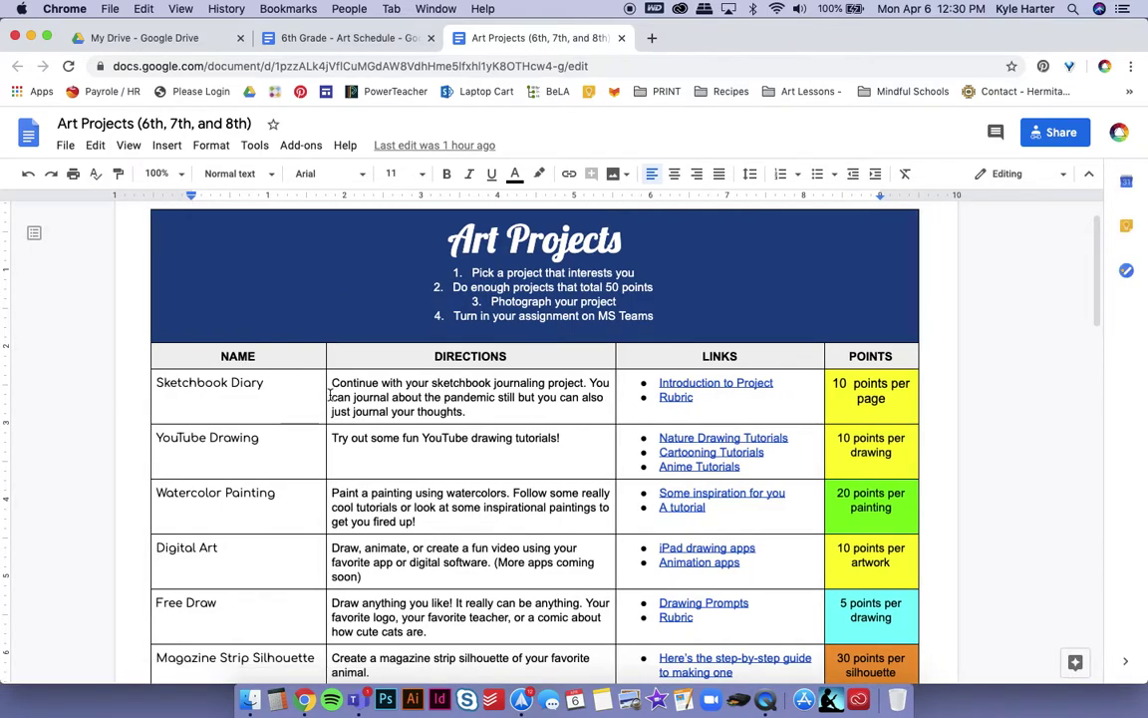
scroll(330, 396, "down", 1)
scroll(331, 396, "up", 2)
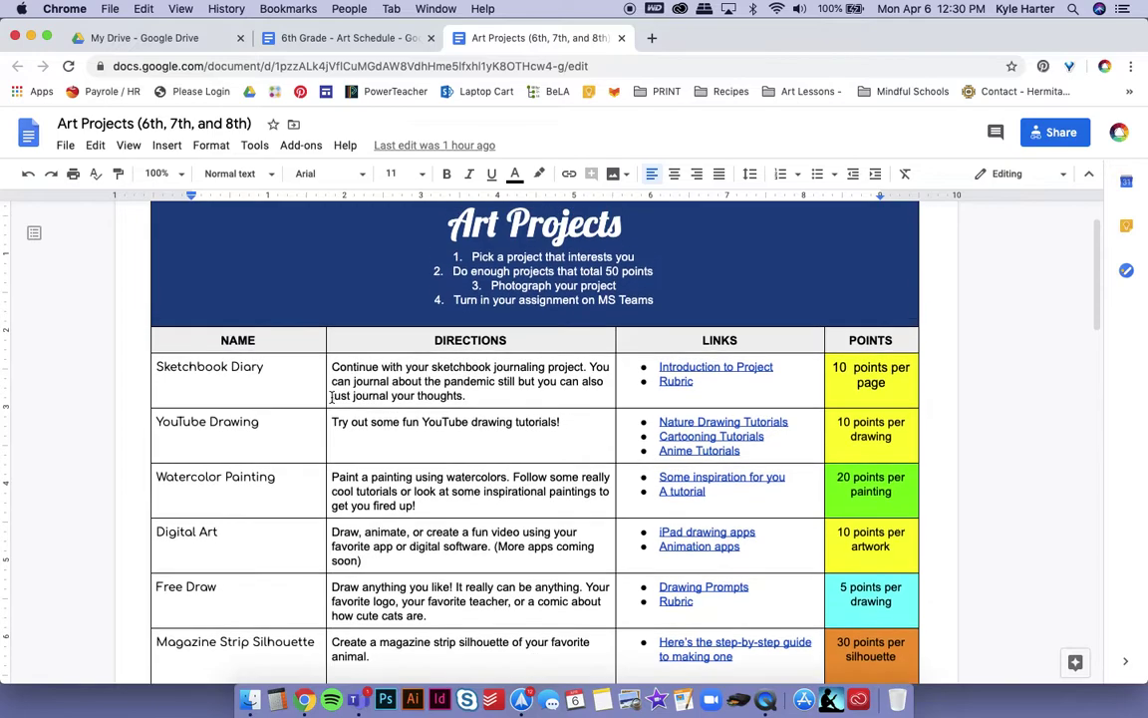
scroll(329, 397, "down", 1)
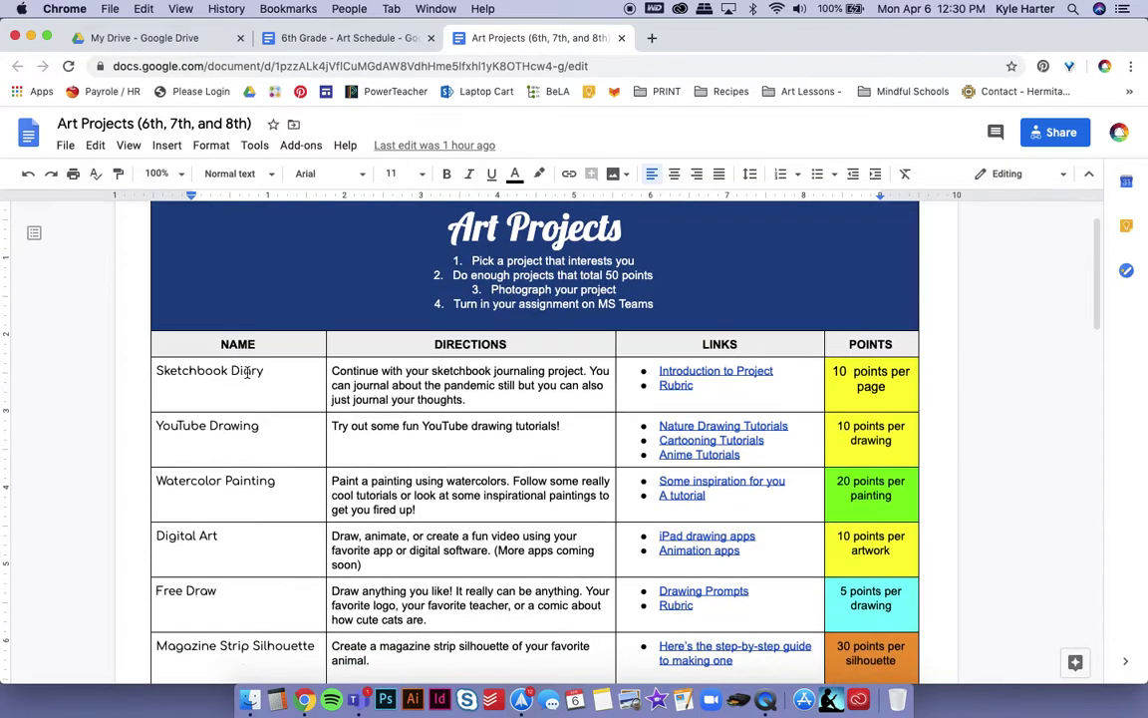
scroll(426, 420, "down", 1)
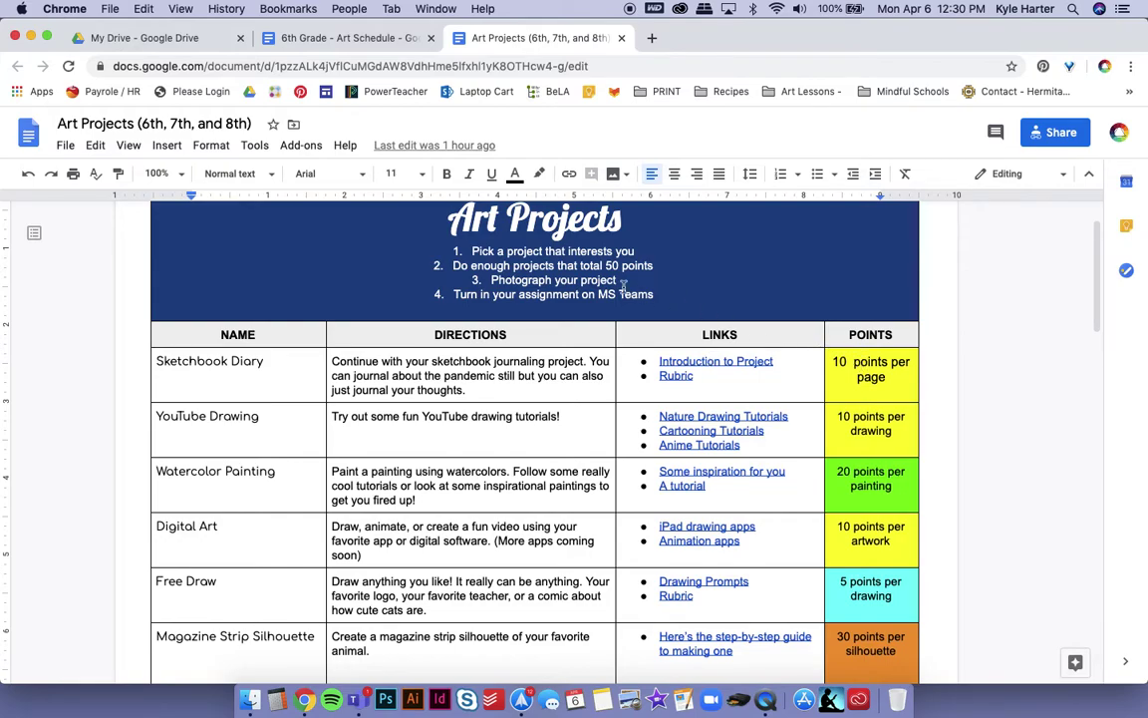
scroll(519, 271, "up", 2)
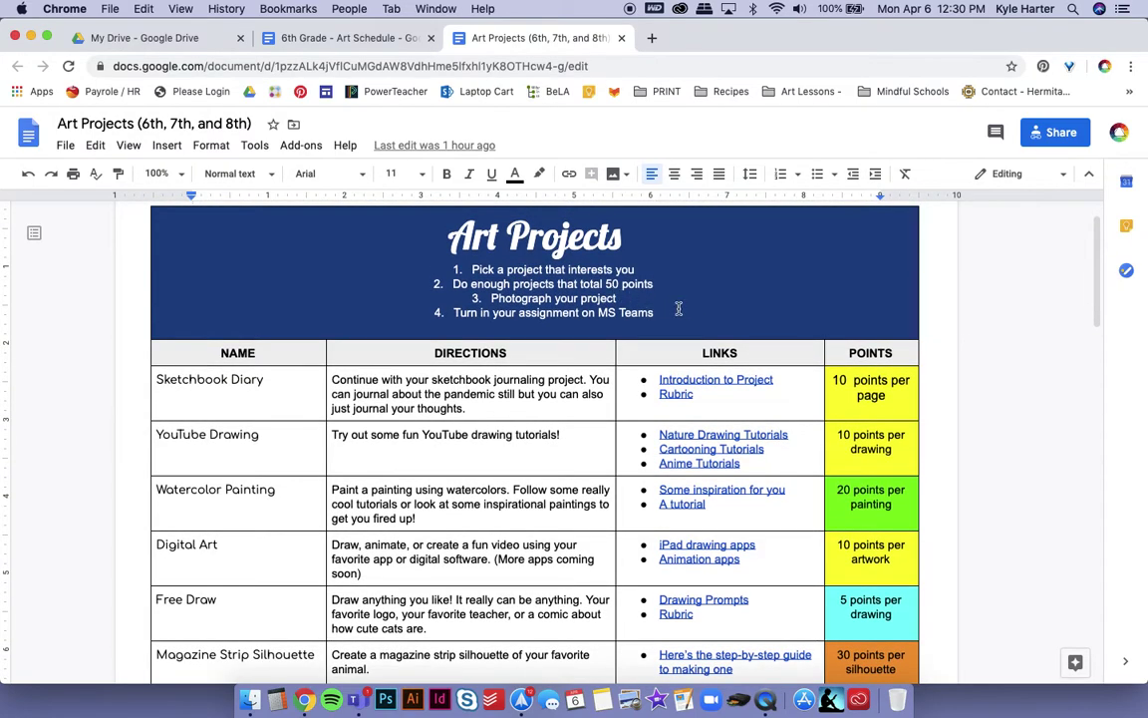
left_click_drag(654, 313, 464, 267)
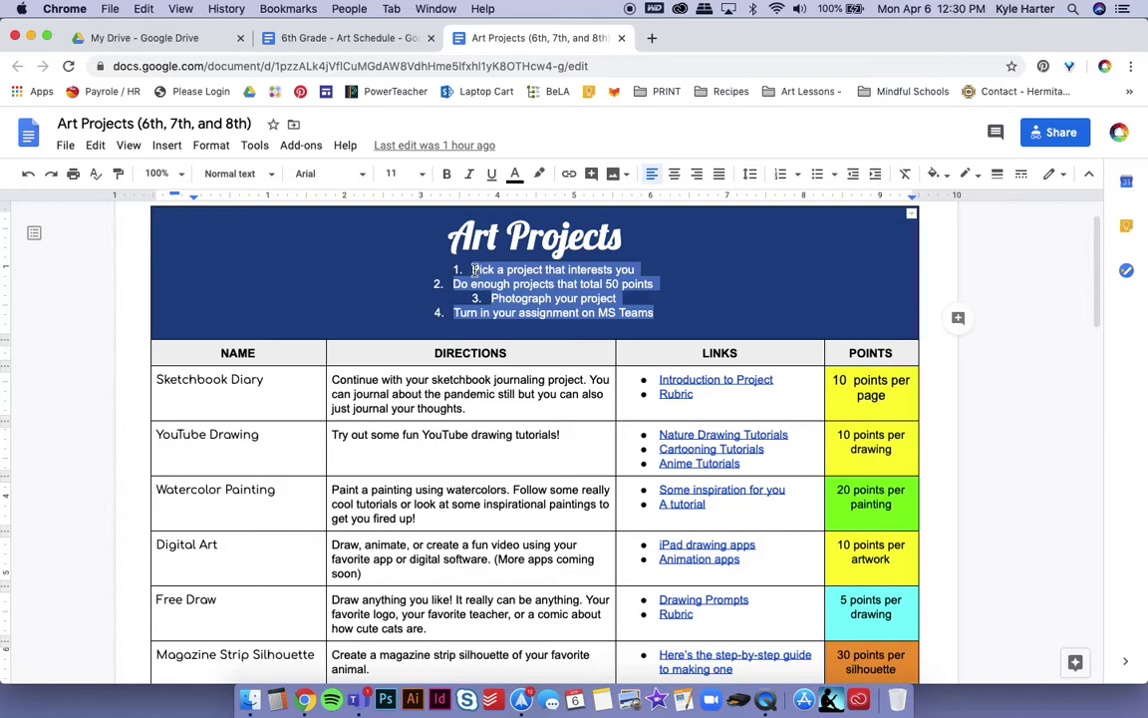
scroll(490, 279, "up", 3)
scroll(490, 279, "up", 3)
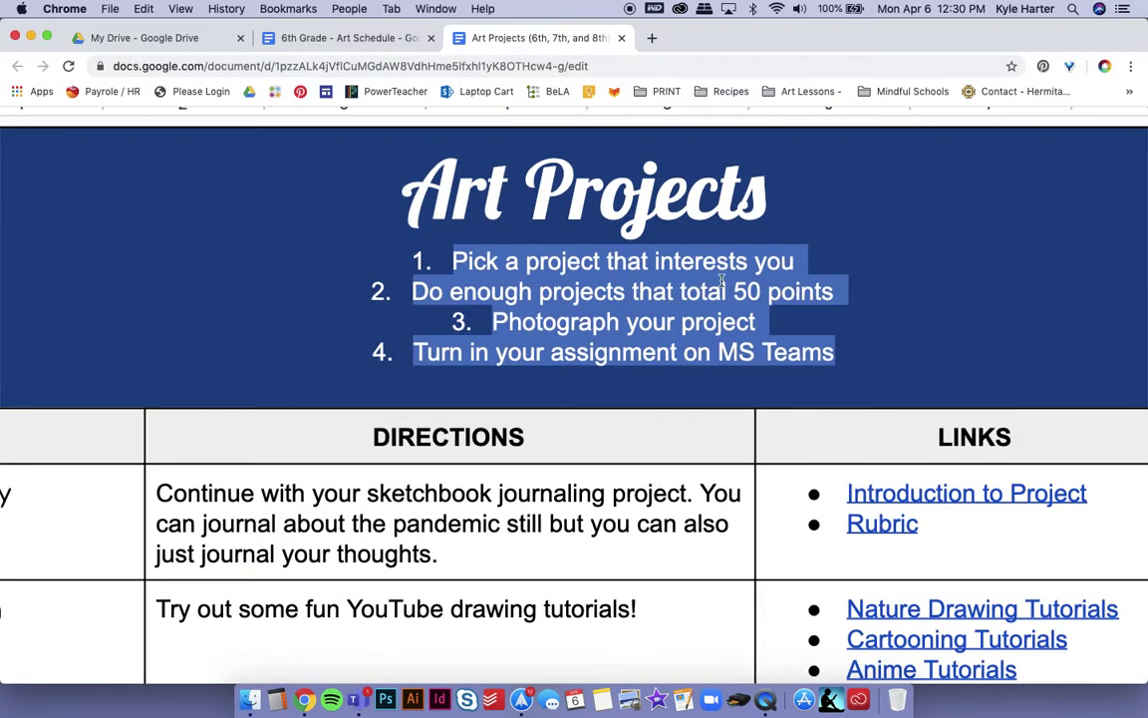
left_click(786, 265)
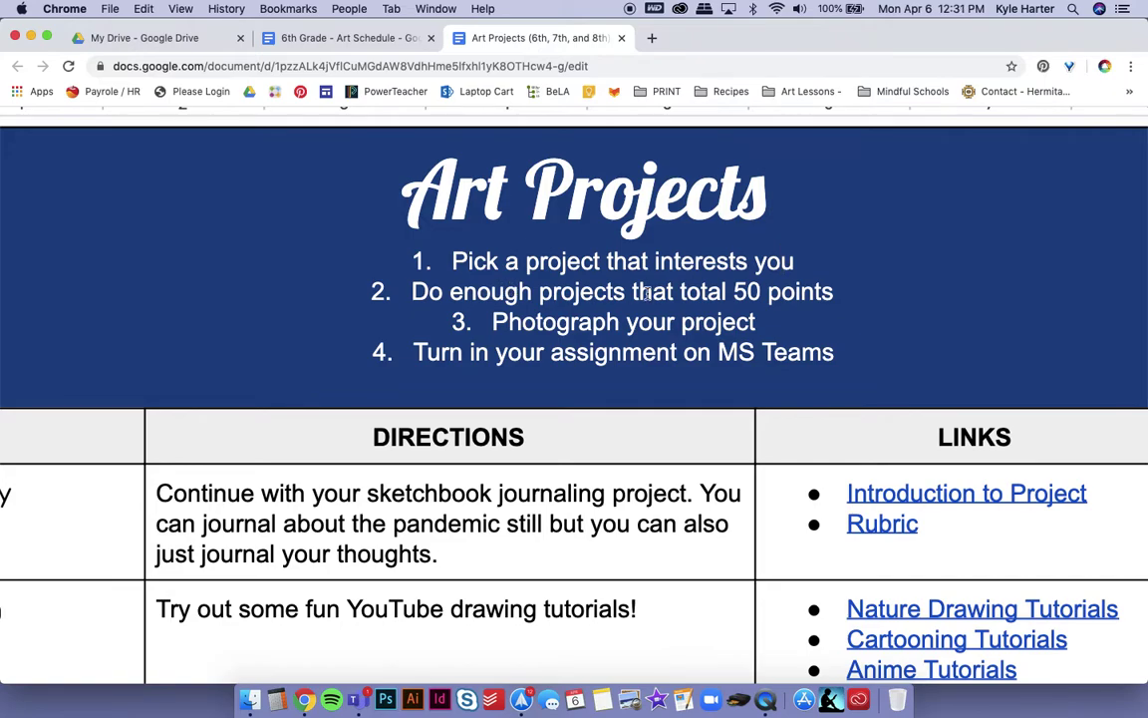
Step: Remove the emphasis from '50 points' in the second instruction step
left_click_drag(734, 291, 833, 291)
left_click(584, 321)
scroll(471, 362, "down", 5)
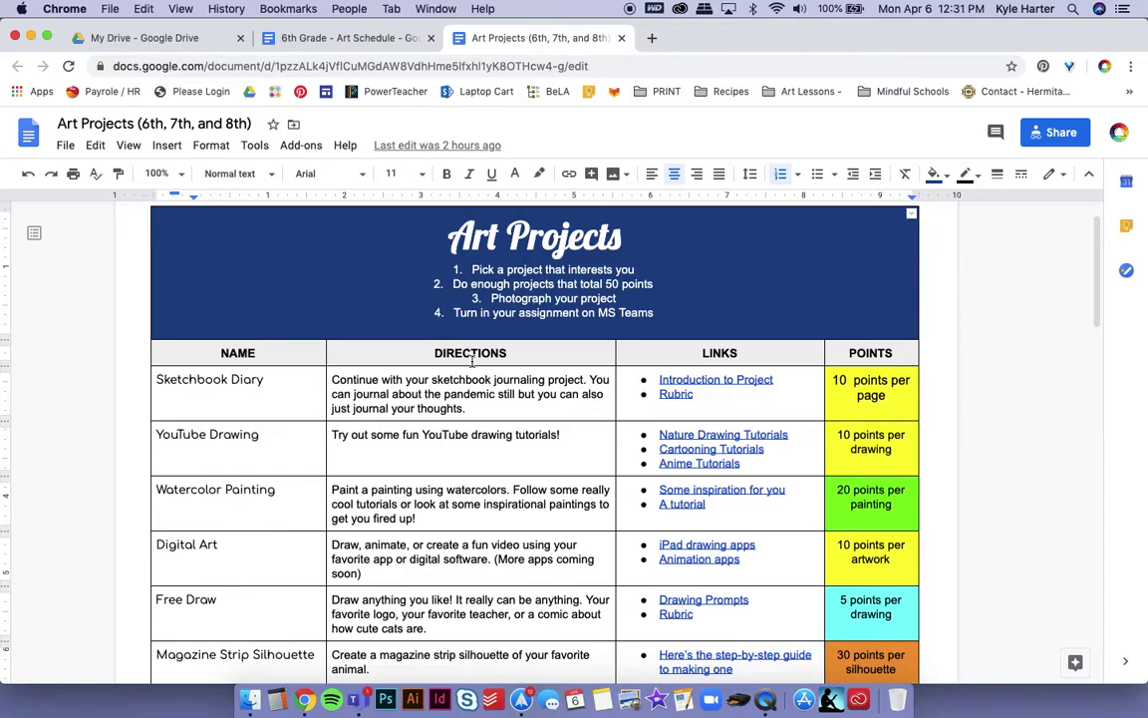
Step: Browse the project table's names, directions, links and points columns
scroll(440, 444, "down", 2)
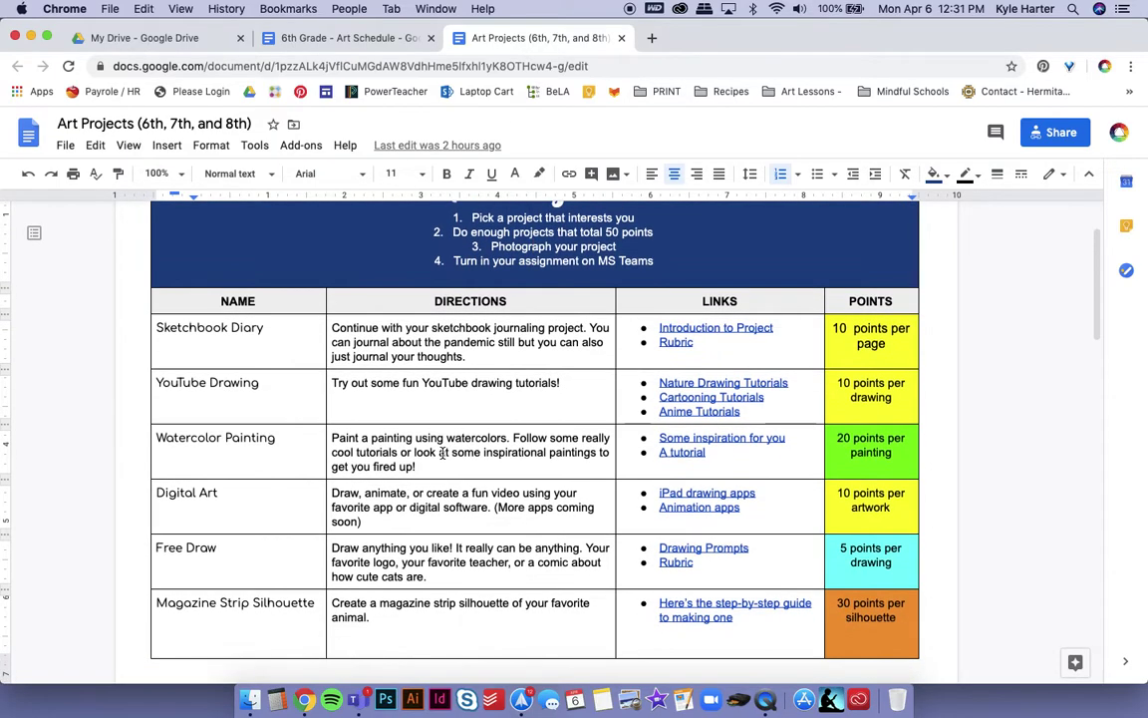
scroll(438, 432, "up", 5)
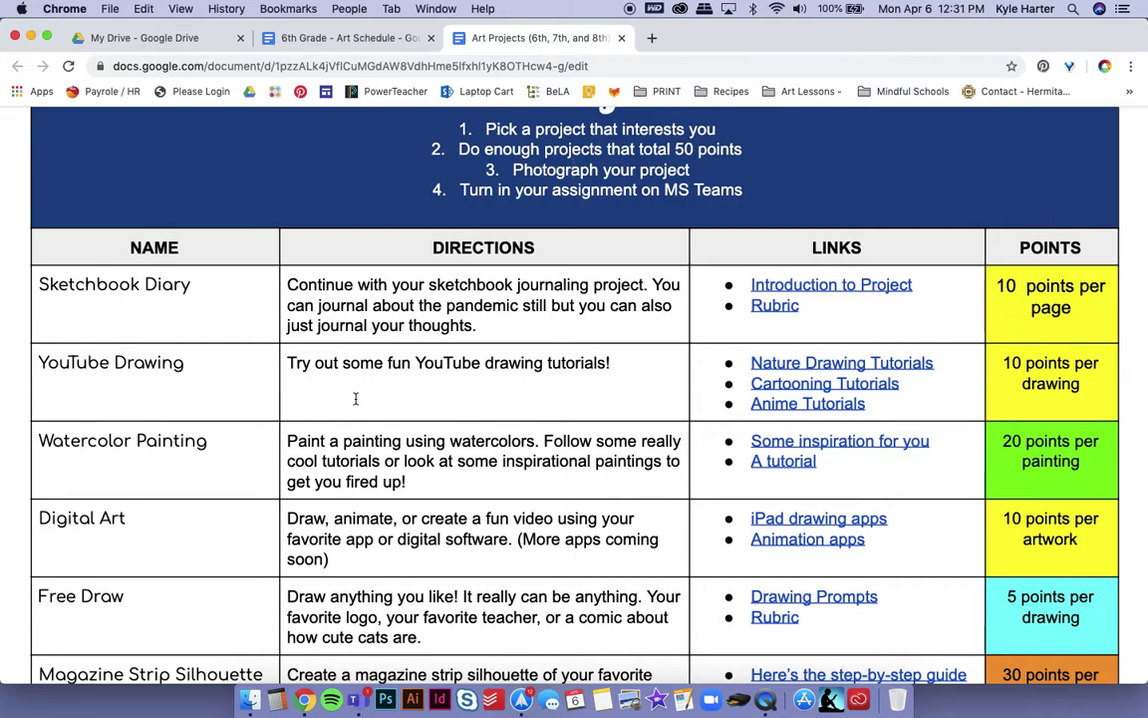
scroll(355, 398, "down", 3)
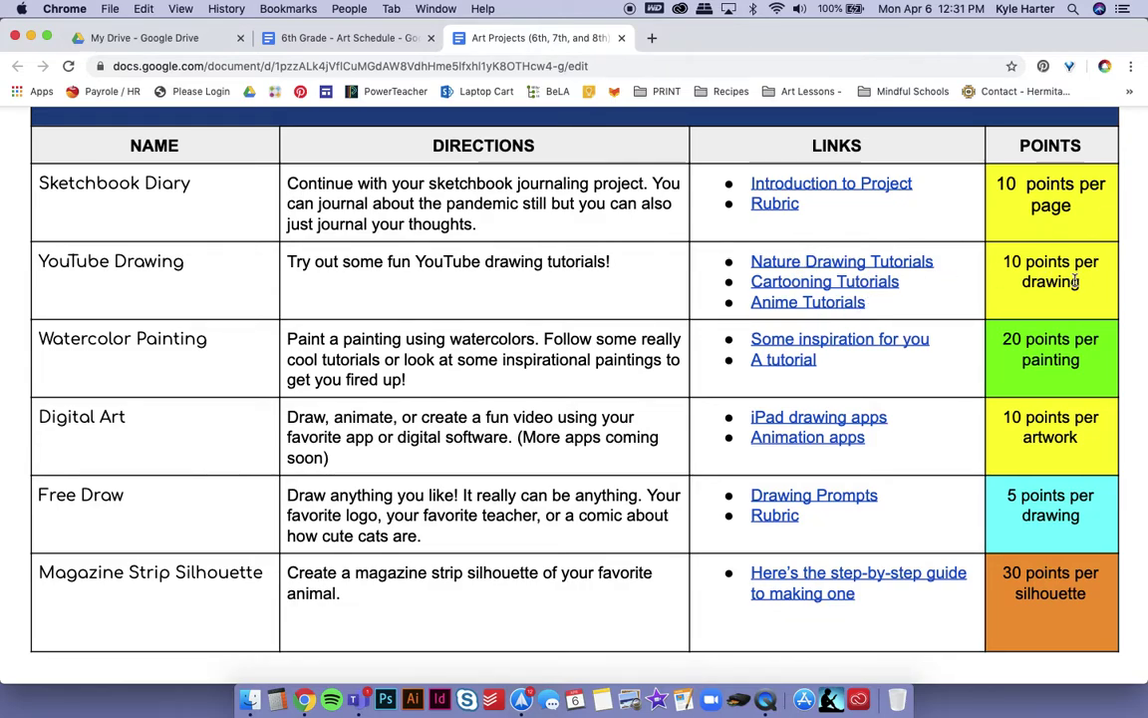
scroll(282, 329, "down", 3)
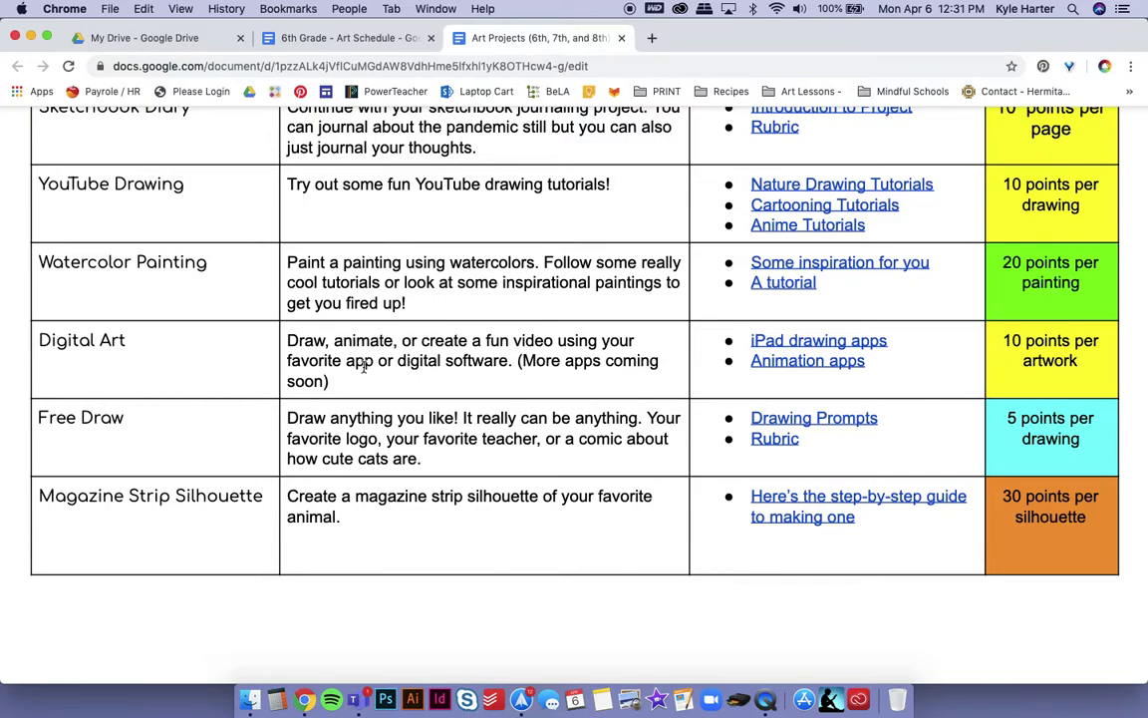
scroll(364, 367, "down", 3)
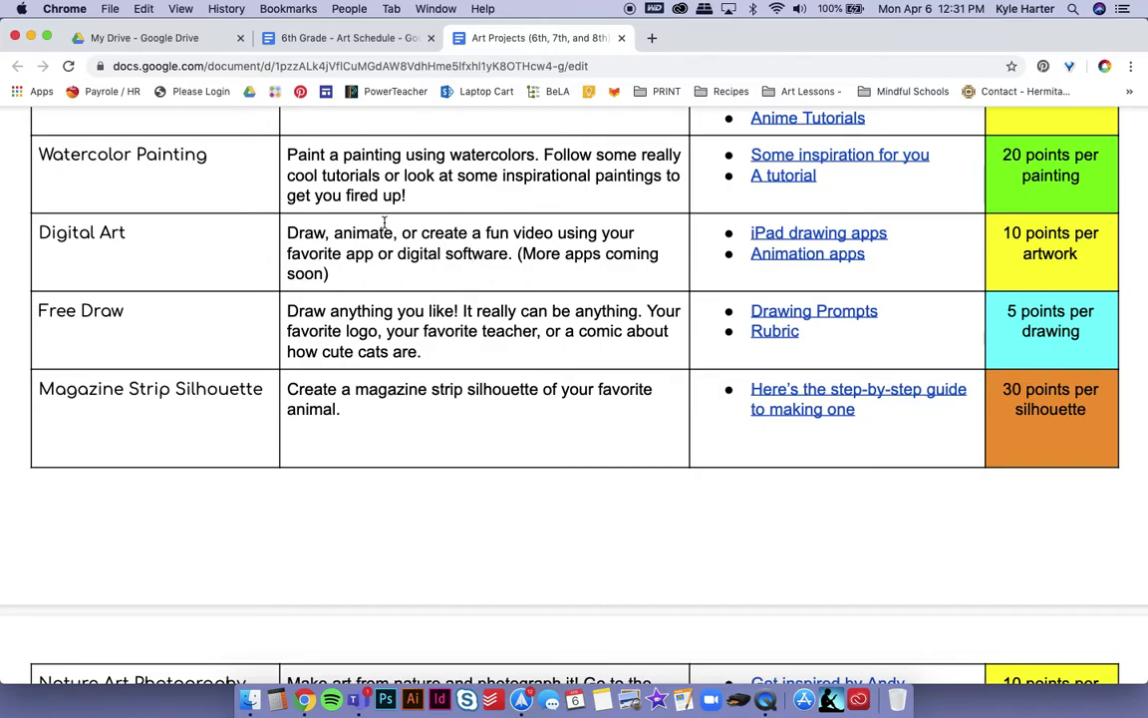
scroll(363, 239, "up", 3)
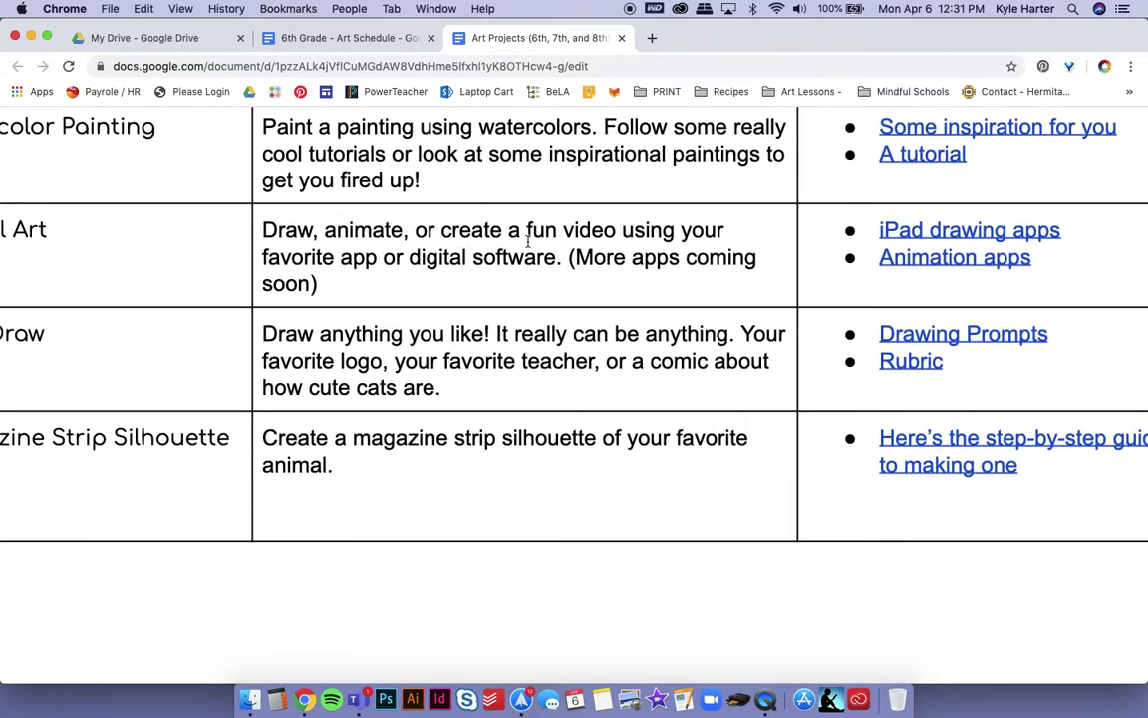
scroll(609, 245, "right", 5)
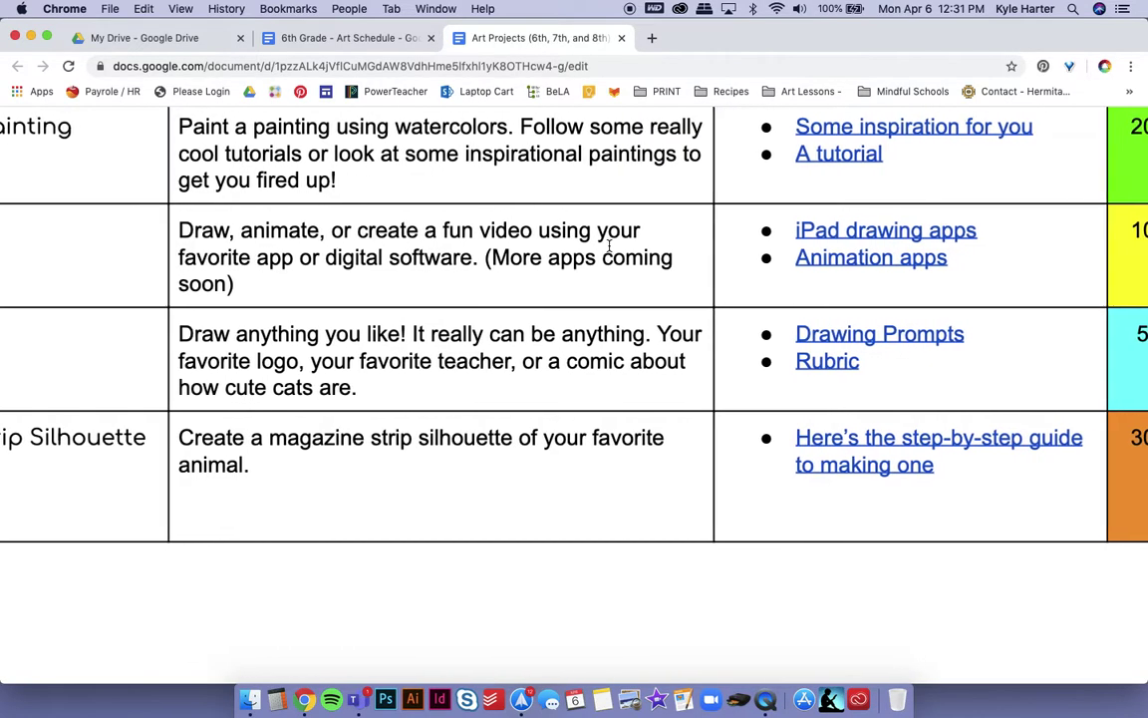
scroll(609, 245, "right", 5)
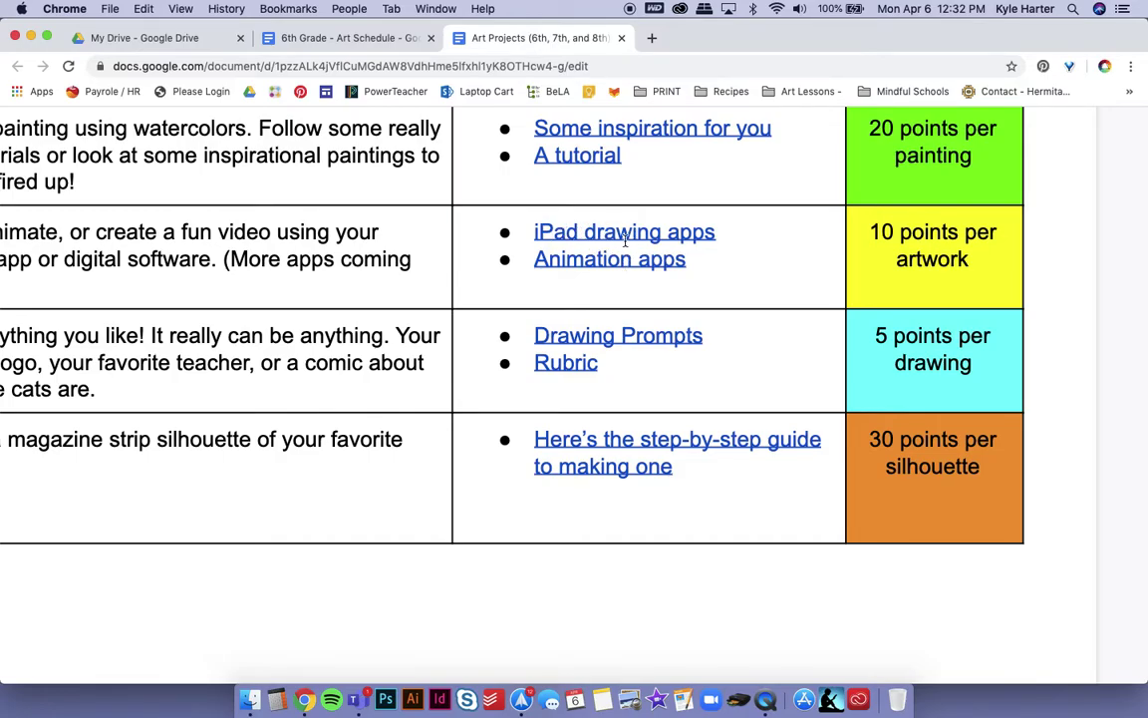
scroll(669, 259, "right", 5)
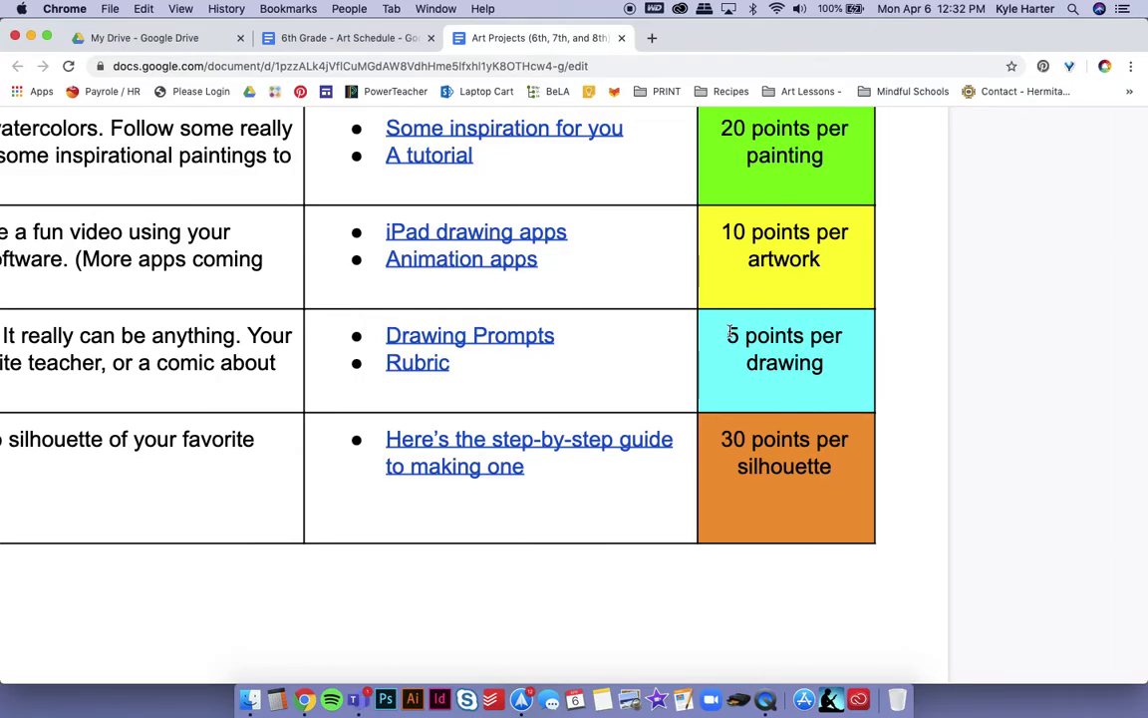
Step: Switch to compact mode to hide menus and toolbar, bringing the Magazine Strip Silhouette row into view
scroll(726, 340, "down", 5)
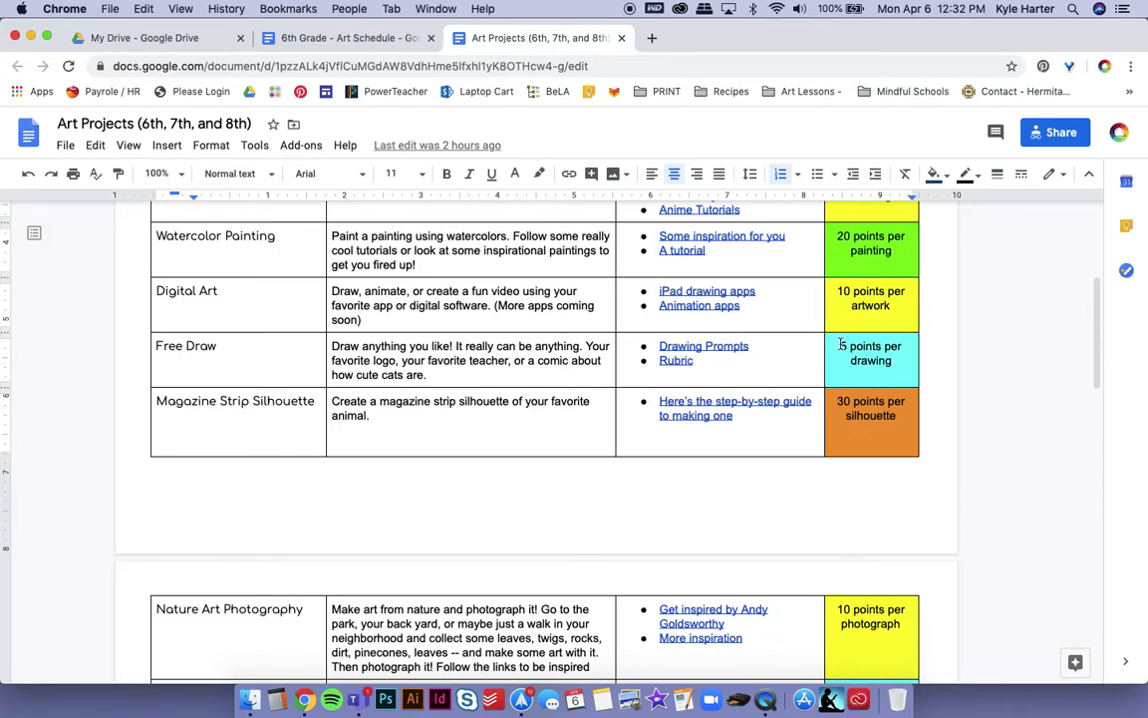
key("ctrl+shift+f")
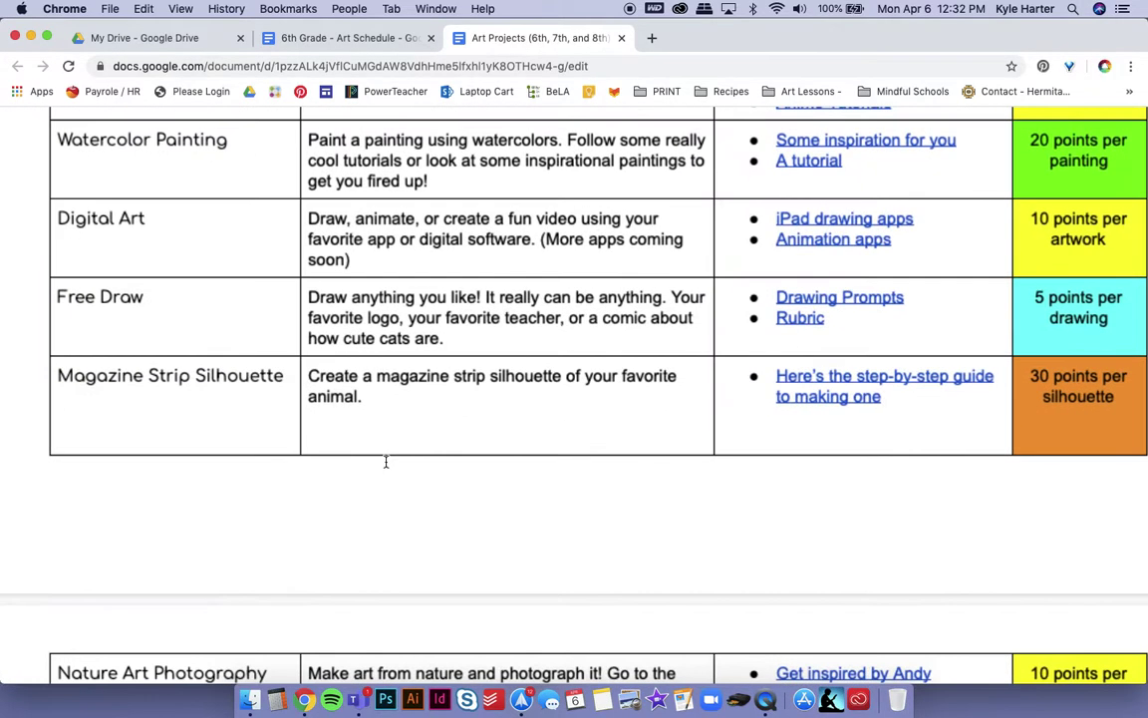
scroll(386, 461, "down", 2)
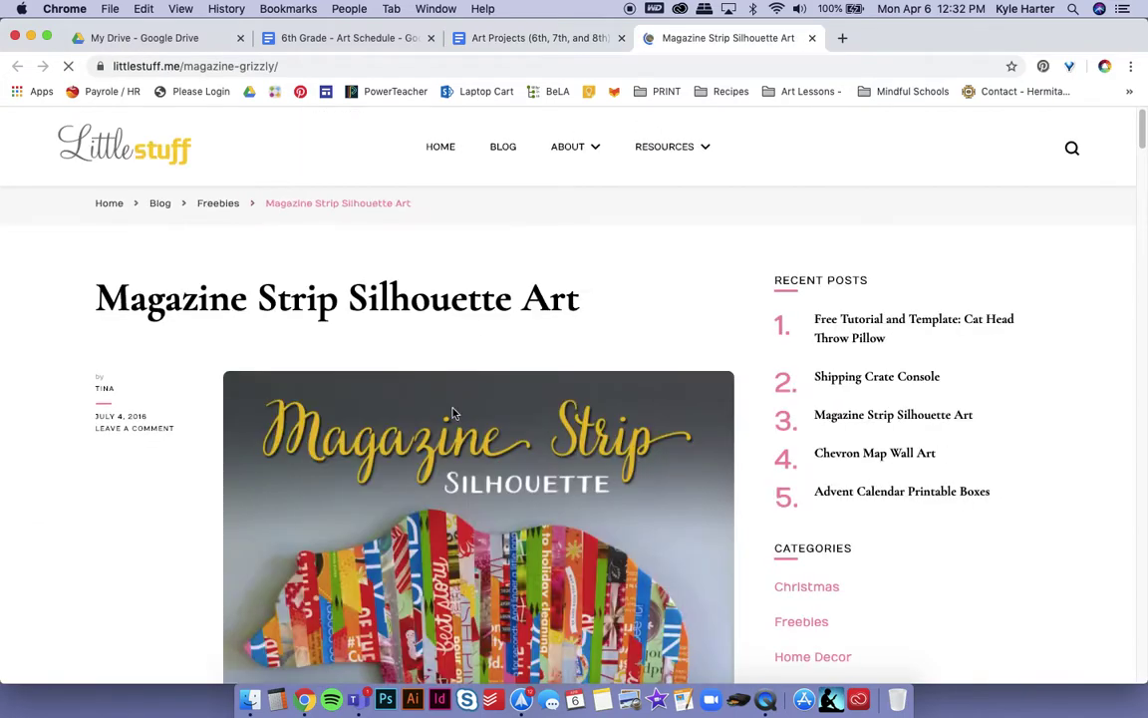
Step: Scroll past the tutorial's bear, cutting and strip-gluing photos, then return to Art Projects
scroll(452, 412, "down", 10)
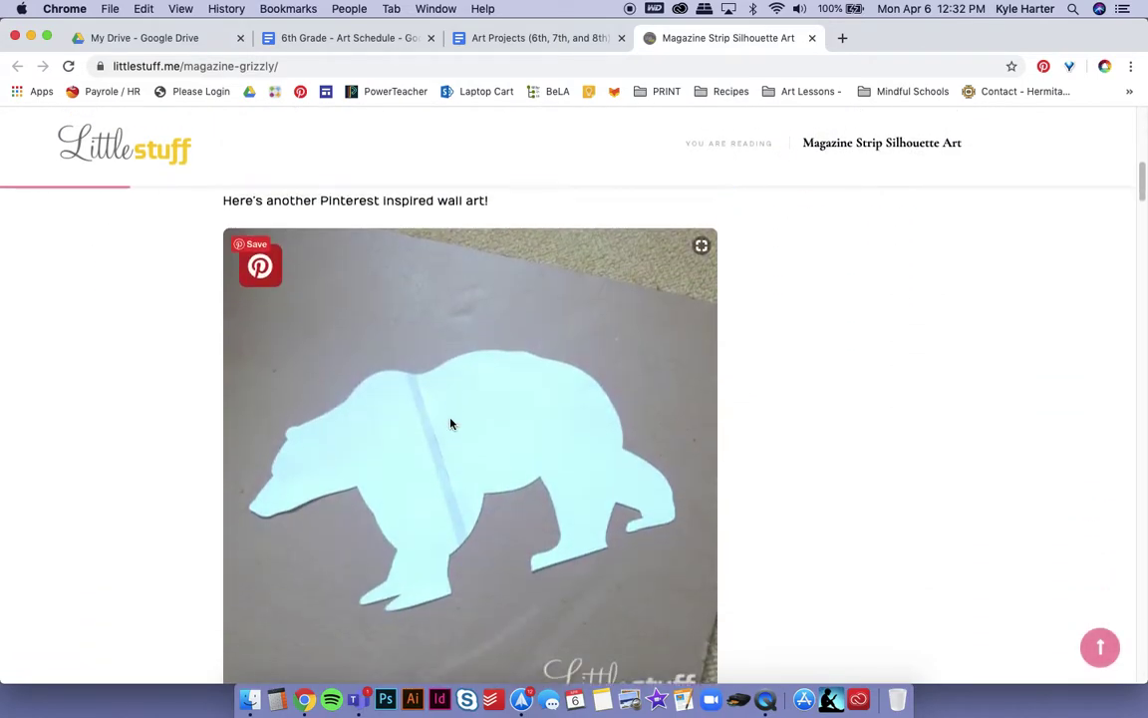
scroll(451, 423, "down", 8)
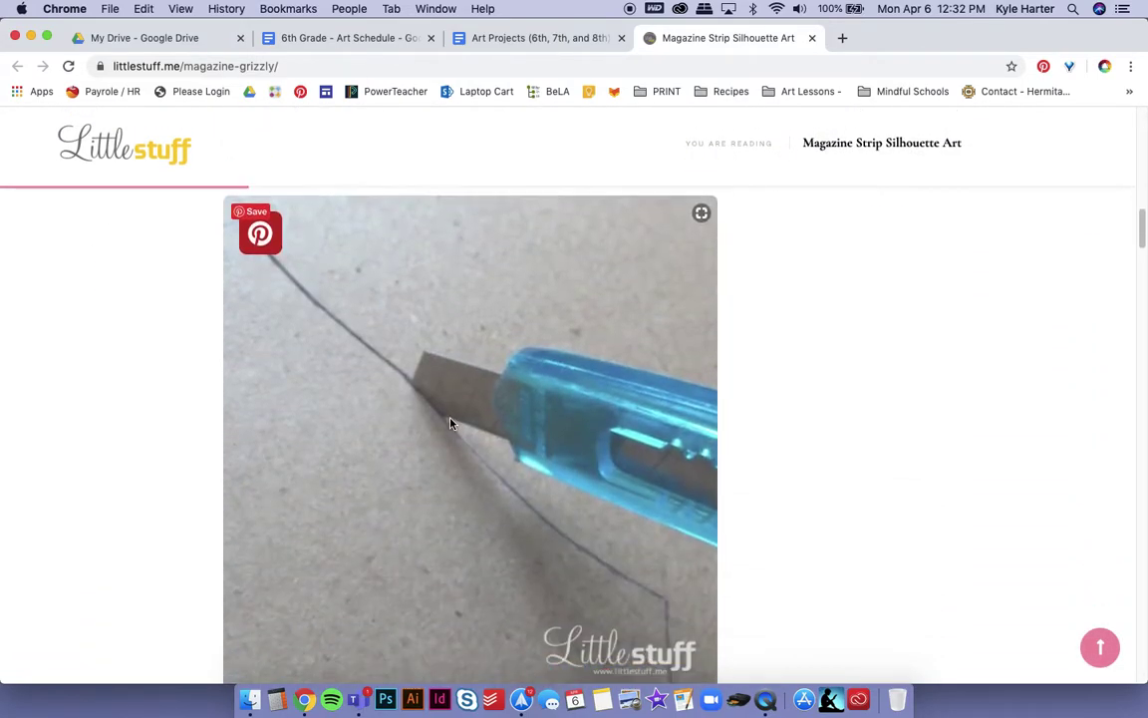
scroll(451, 424, "down", 10)
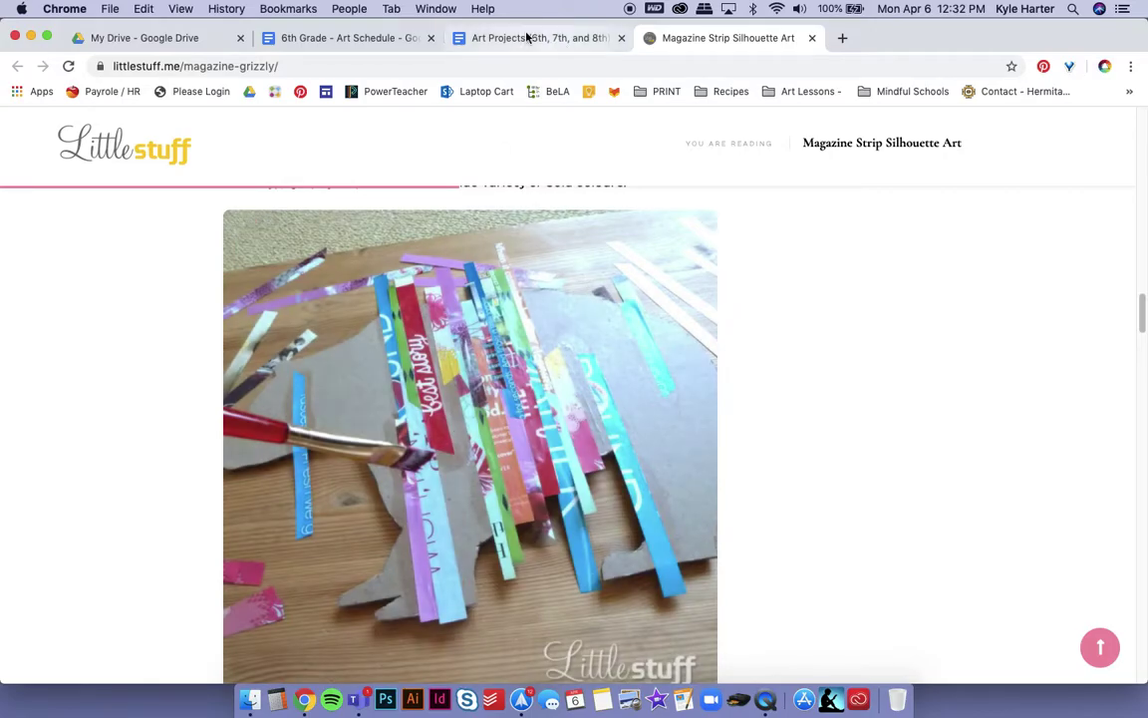
left_click(526, 37)
Step: Bring the Nature Art Photography, Pixlr and movie rows into view and follow the More inspiration link
scroll(637, 404, "right", 3)
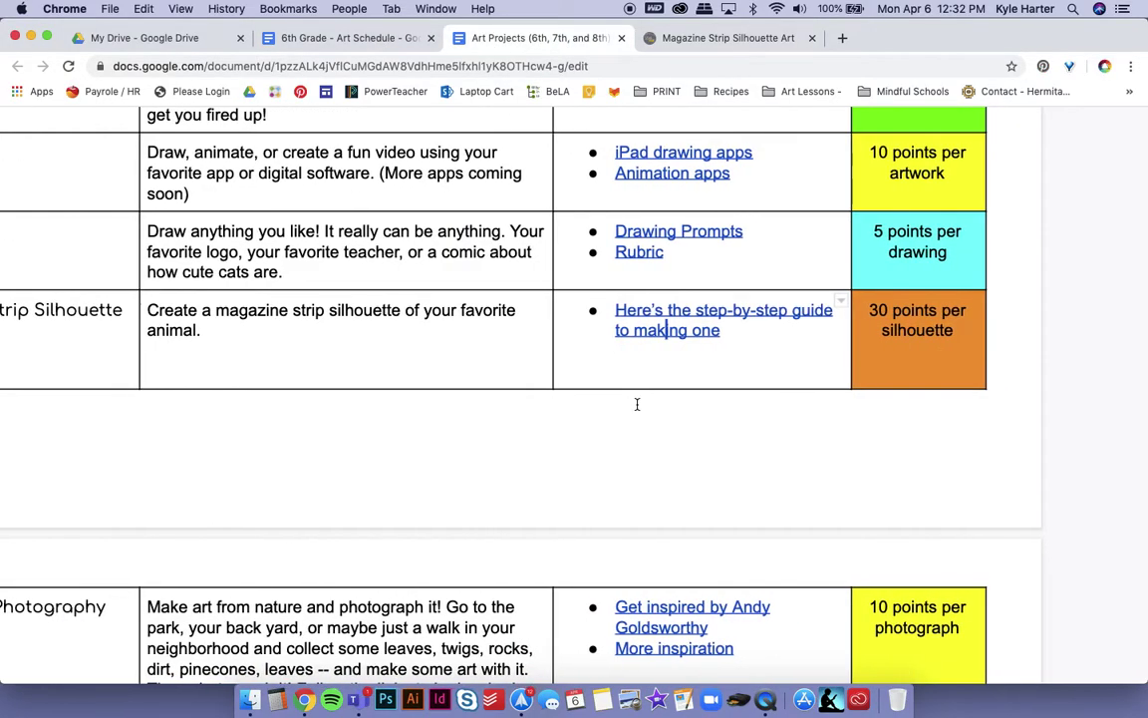
scroll(637, 404, "left", 4)
scroll(636, 416, "down", 6)
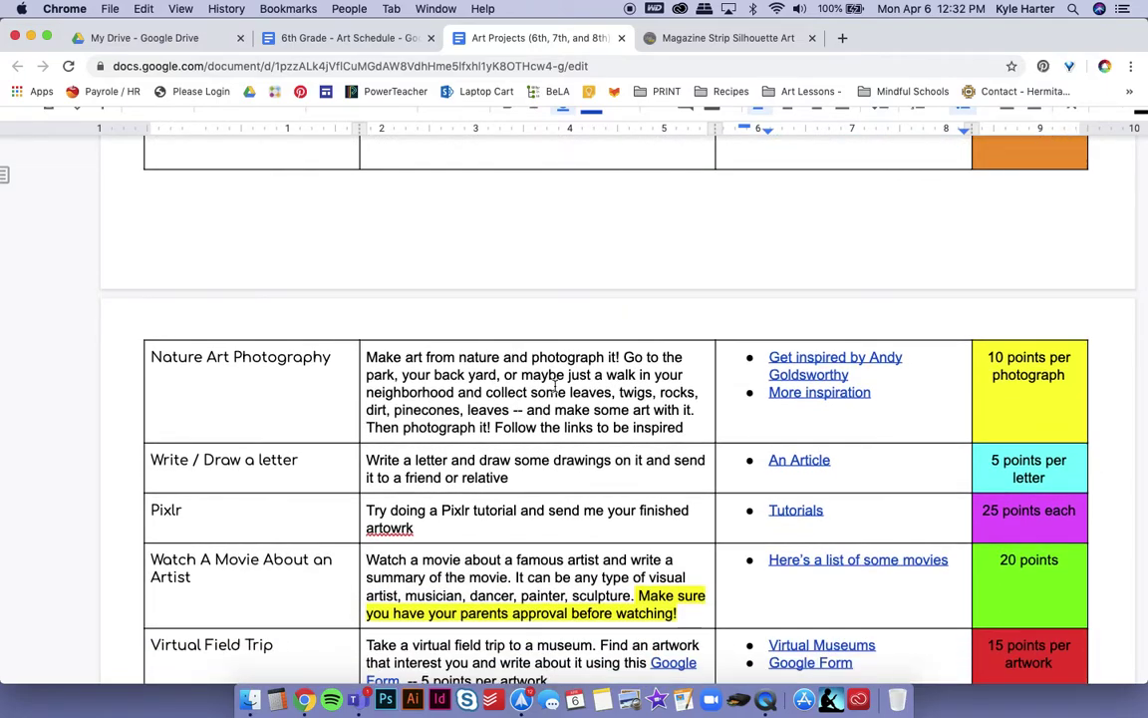
scroll(555, 386, "down", 2)
scroll(556, 387, "right", 3)
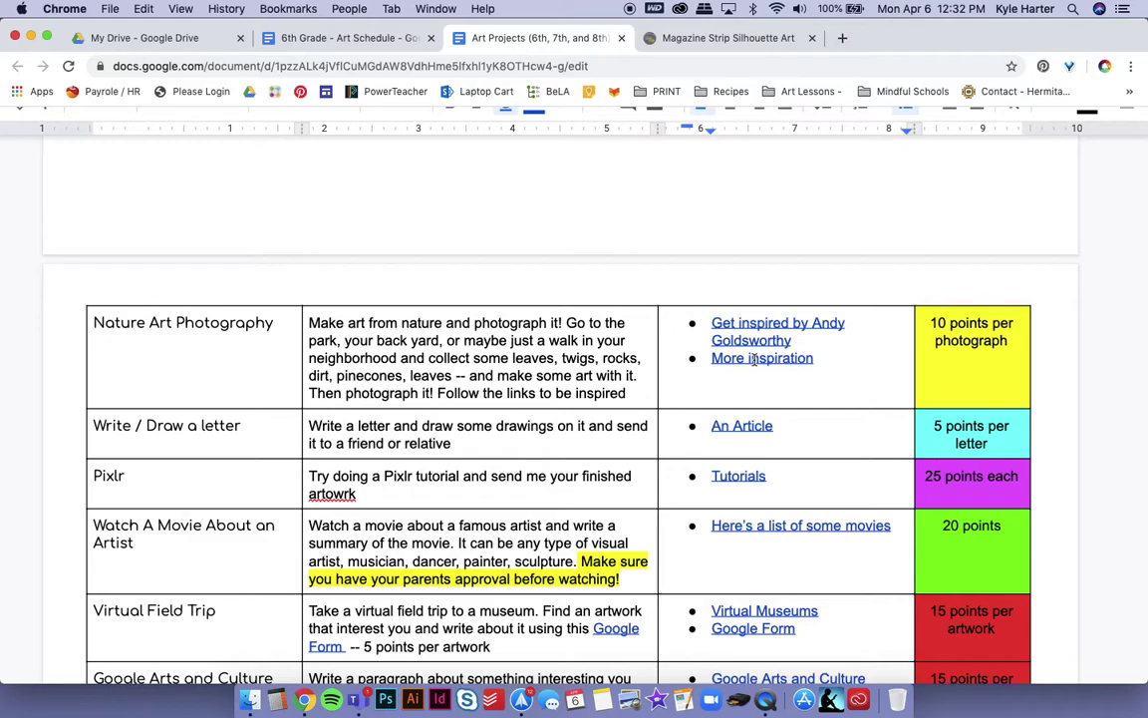
left_click(767, 356)
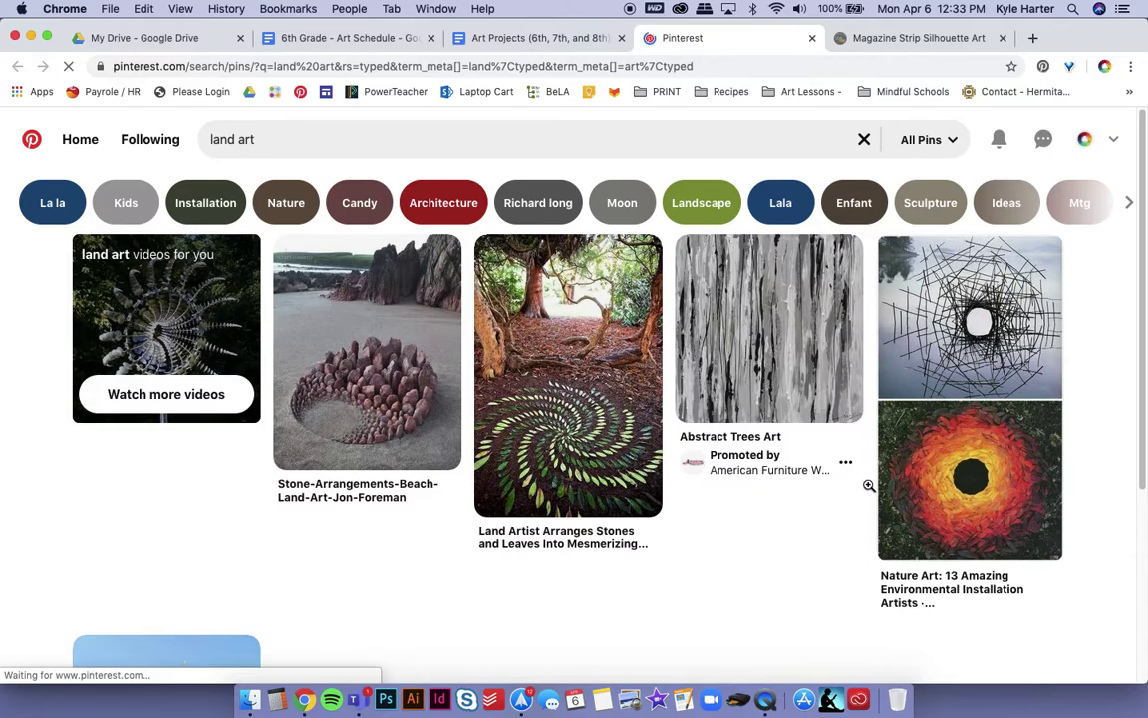
Step: Browse the Pinterest land art pins of stone spirals and leaf arrangements, then return to Art Projects
scroll(558, 471, "down", 3)
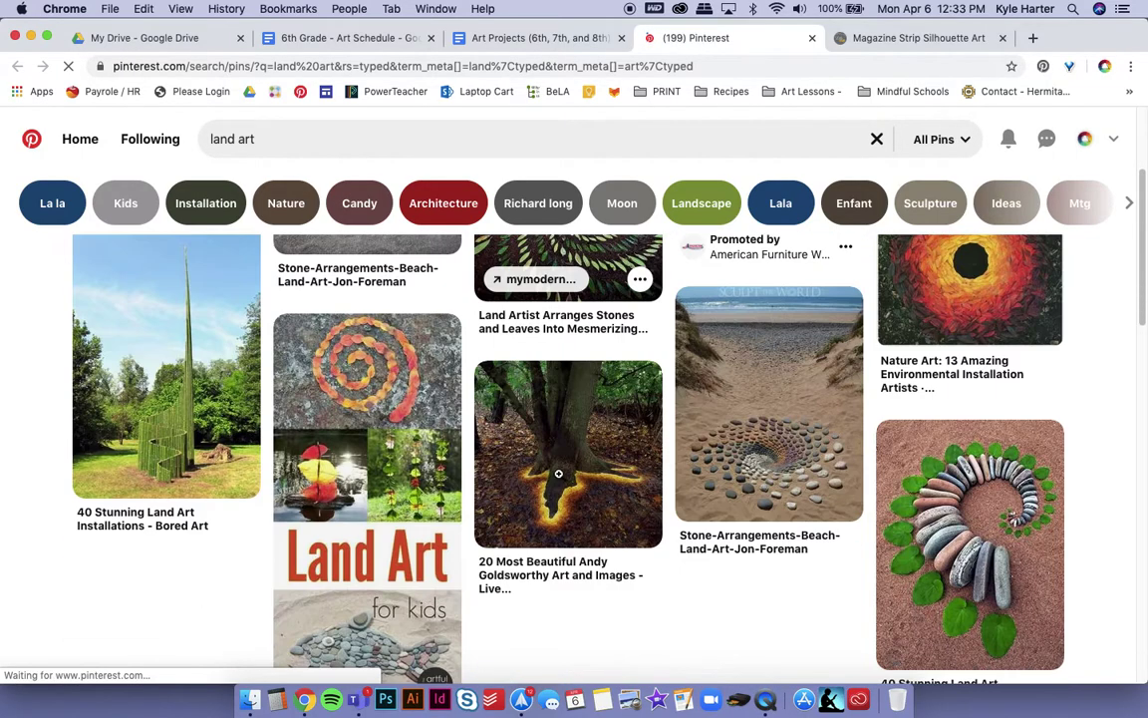
scroll(601, 470, "down", 2)
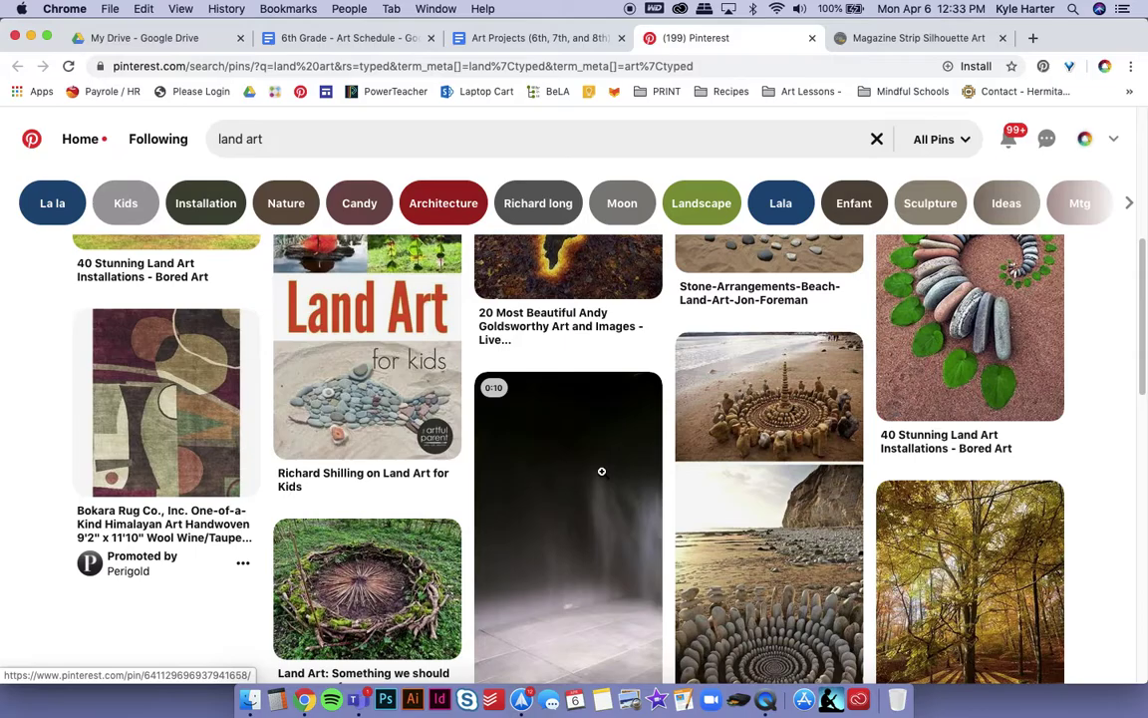
scroll(601, 470, "down", 2)
scroll(602, 470, "down", 1)
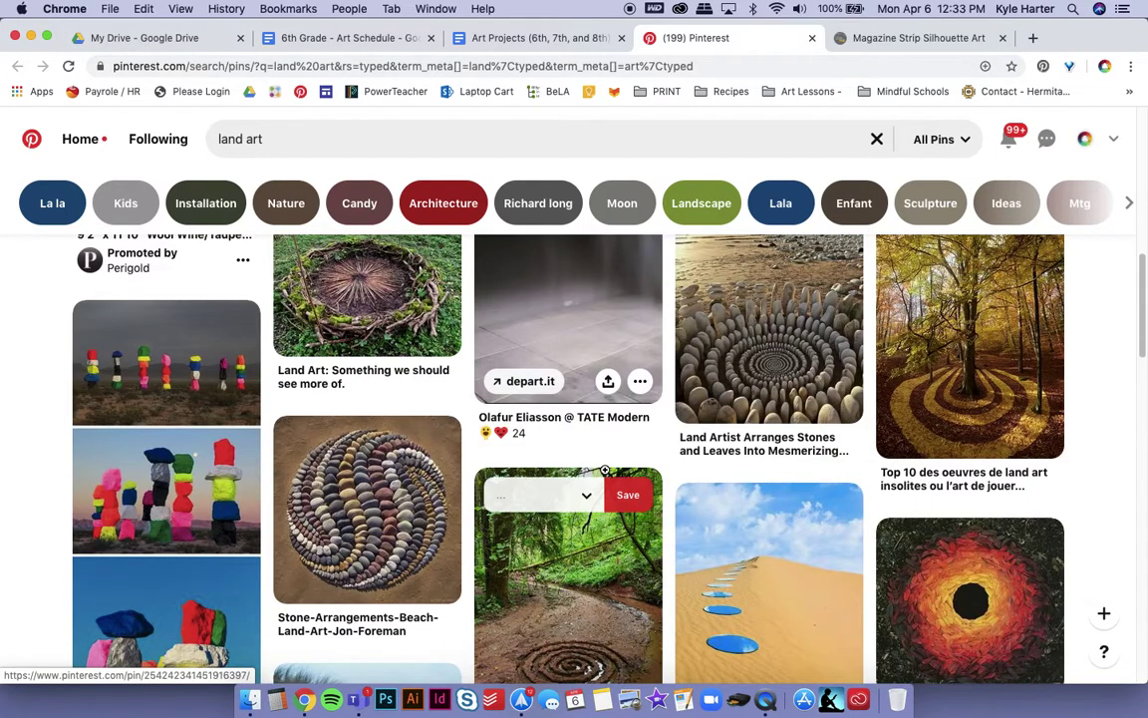
scroll(604, 469, "down", 5)
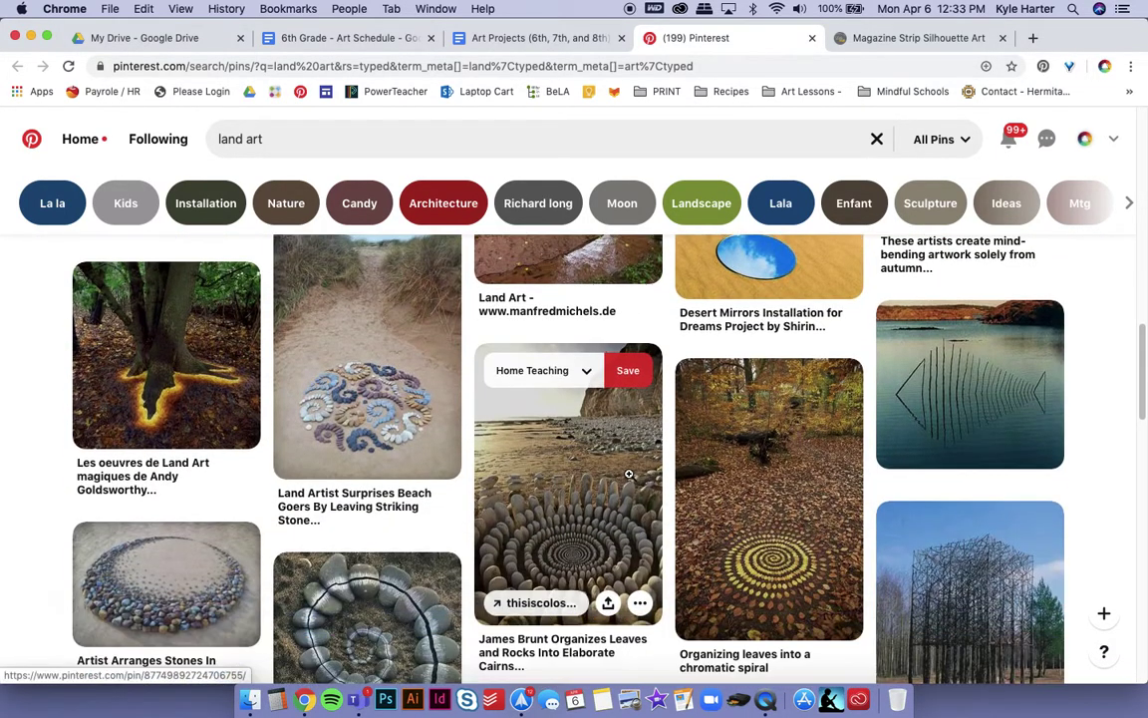
scroll(628, 474, "down", 10)
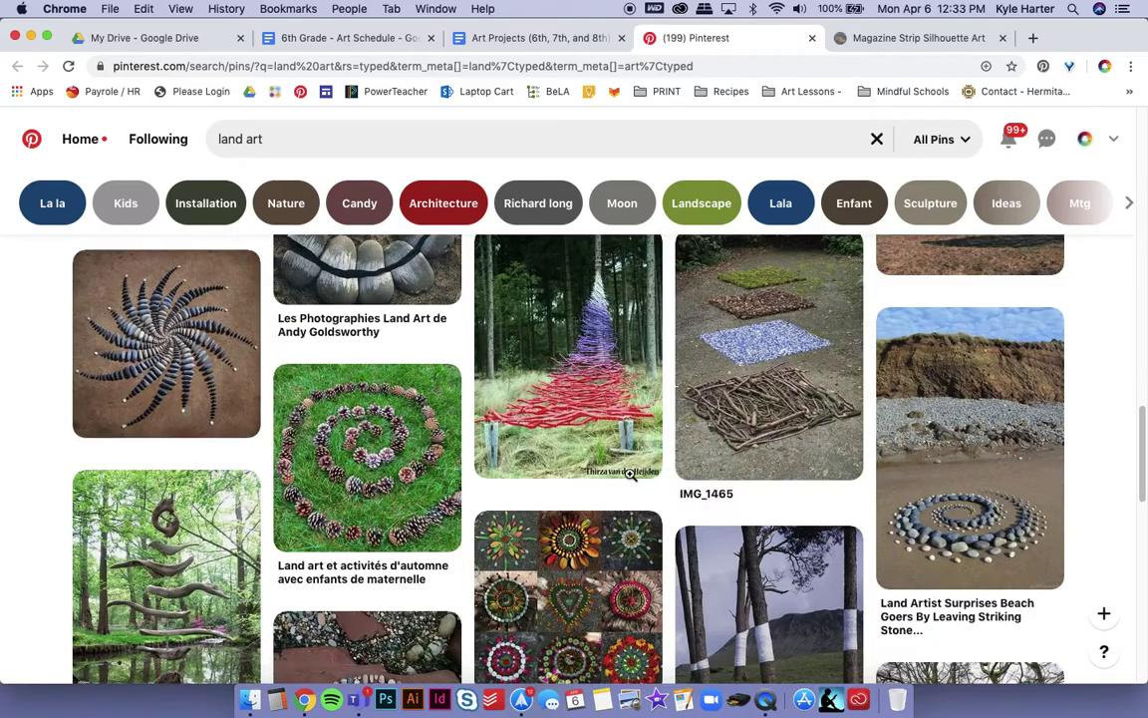
scroll(629, 474, "down", 6)
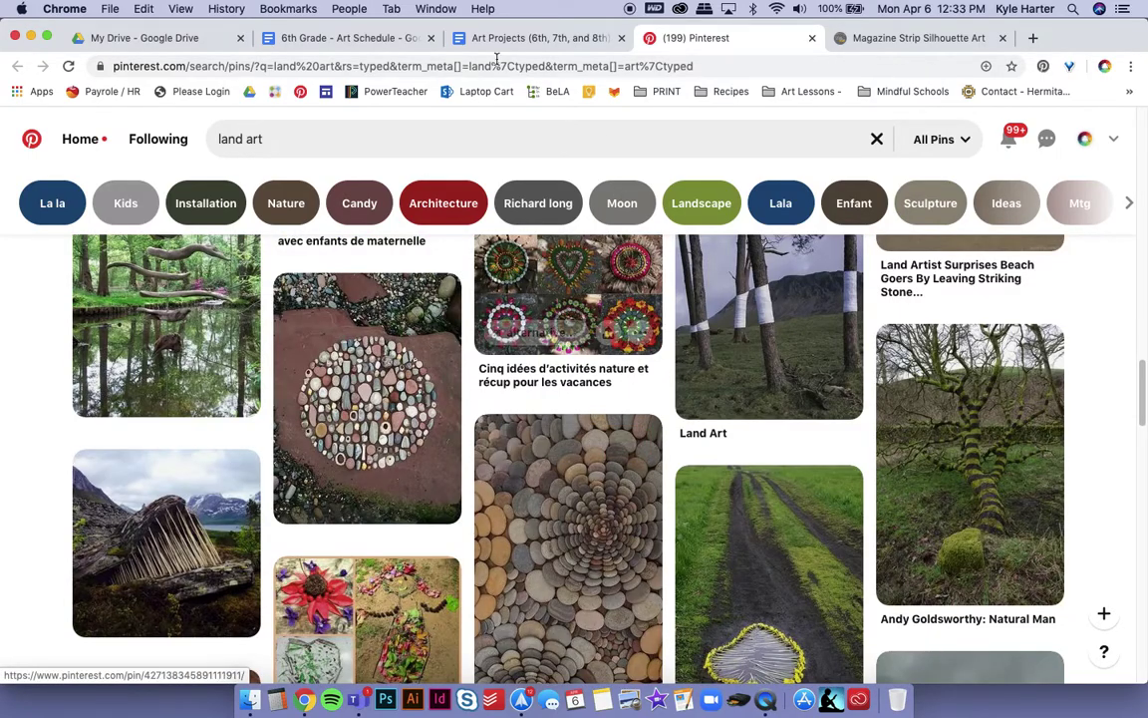
left_click(508, 37)
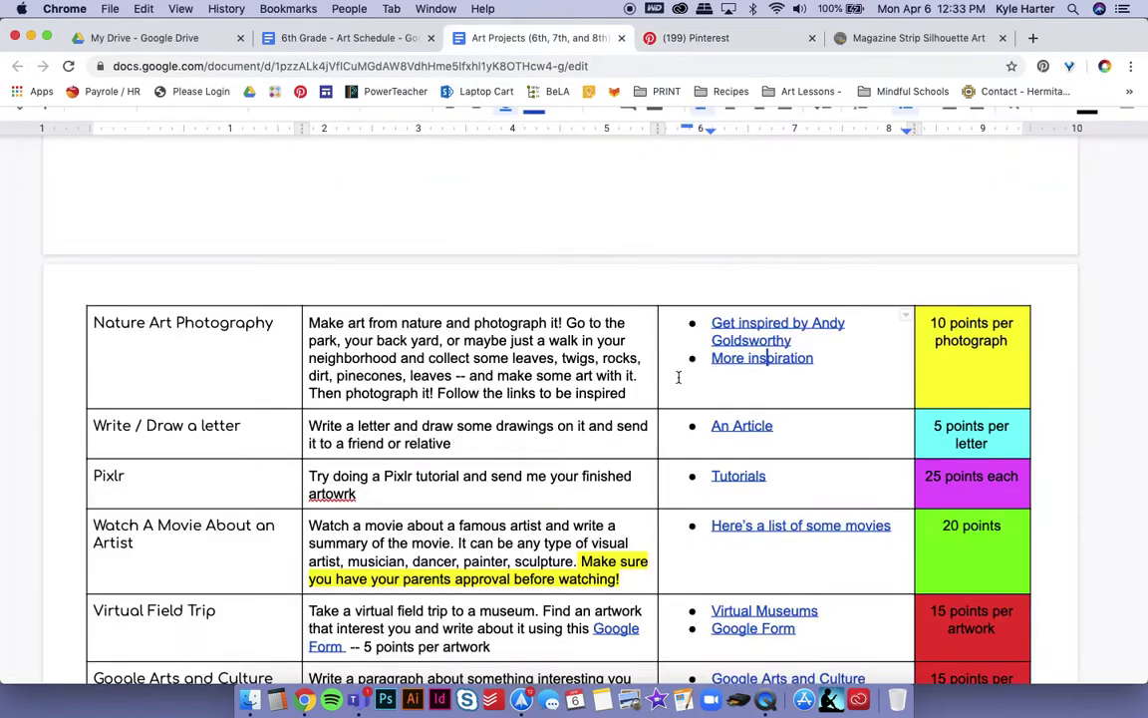
left_click(546, 494)
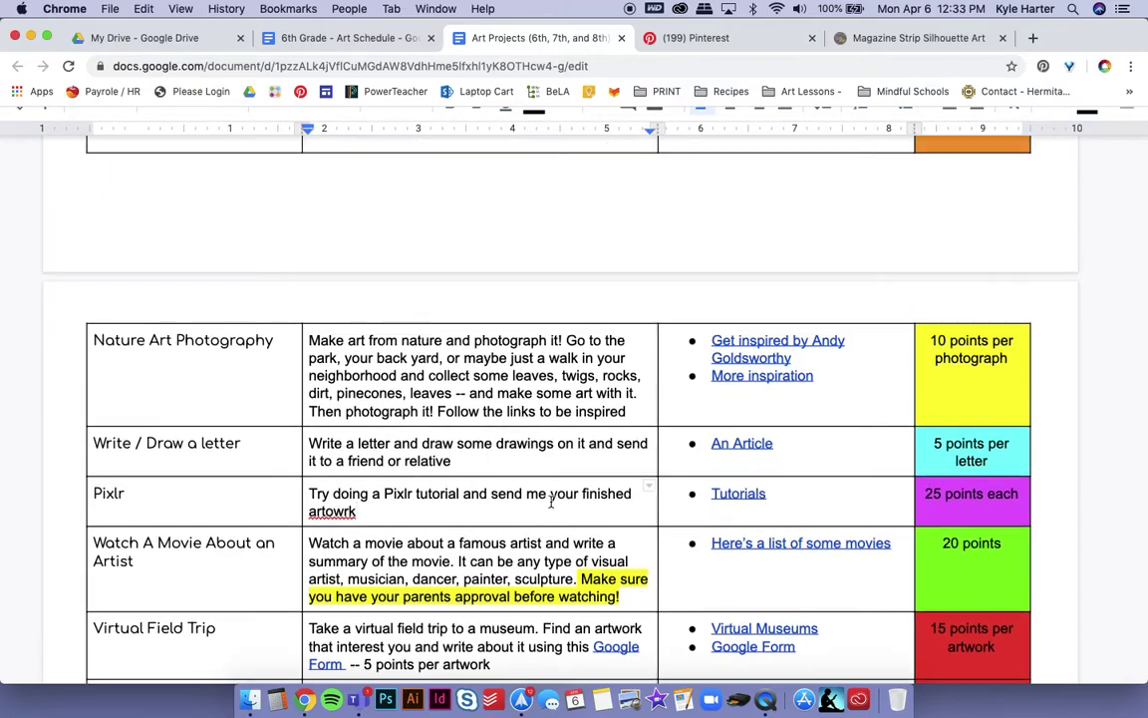
left_click_drag(96, 341, 233, 351)
left_click(256, 401)
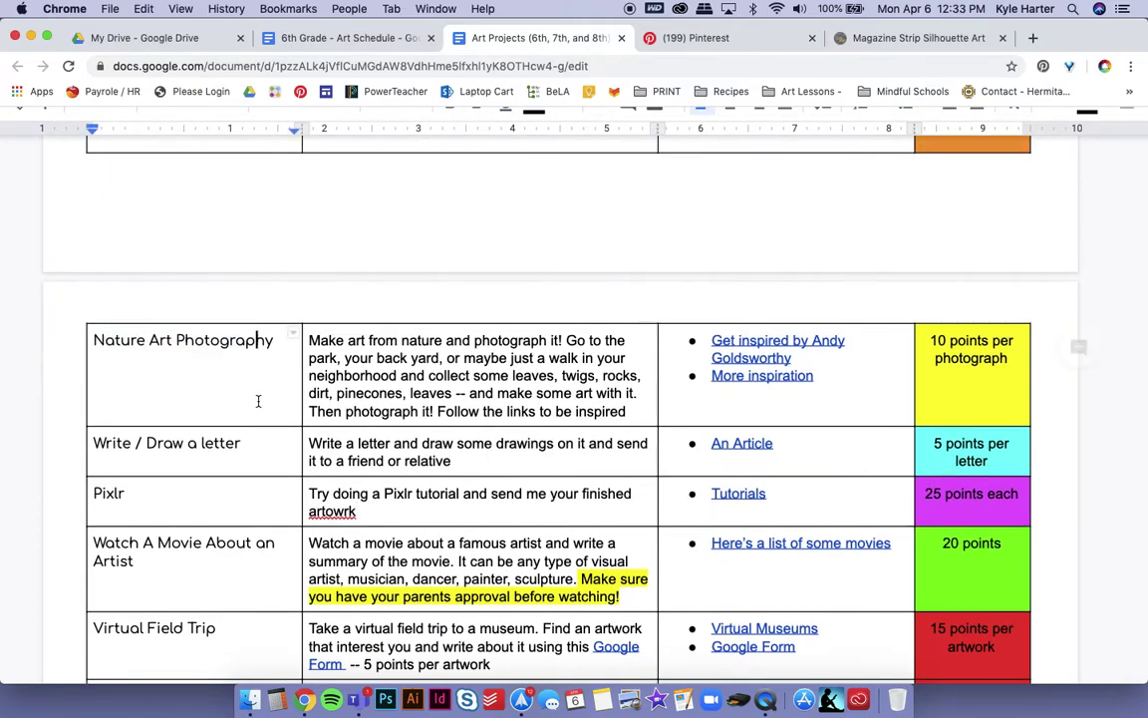
scroll(234, 448, "down", 1)
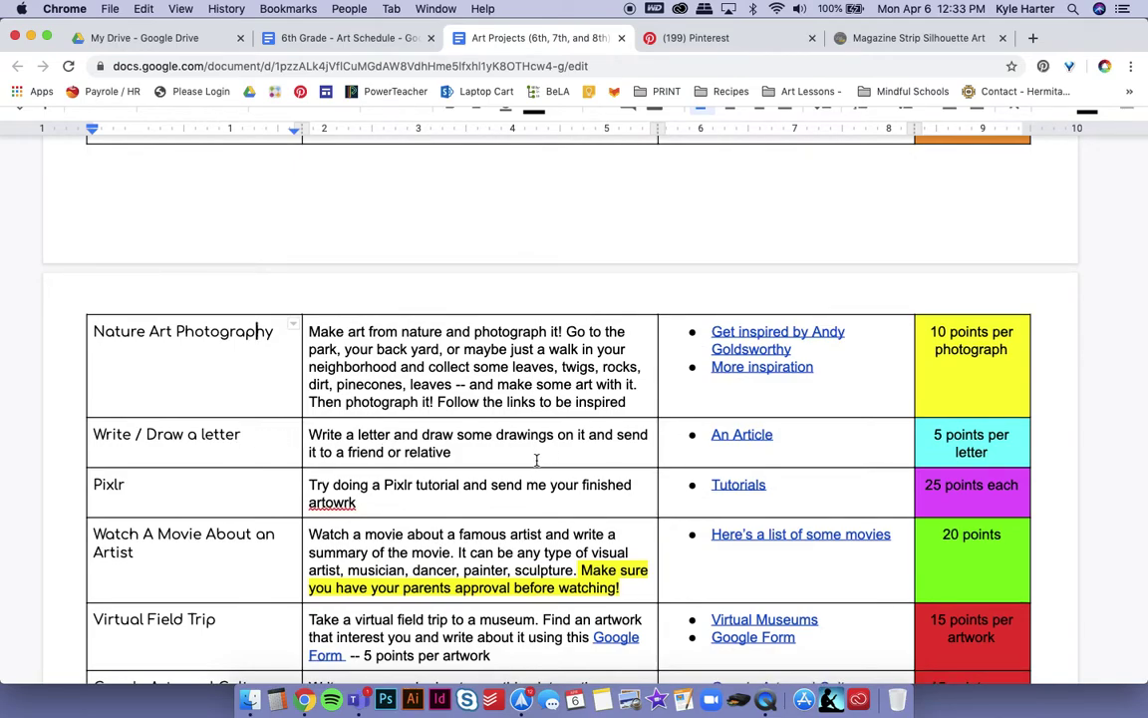
left_click(568, 456)
scroll(521, 499, "down", 3)
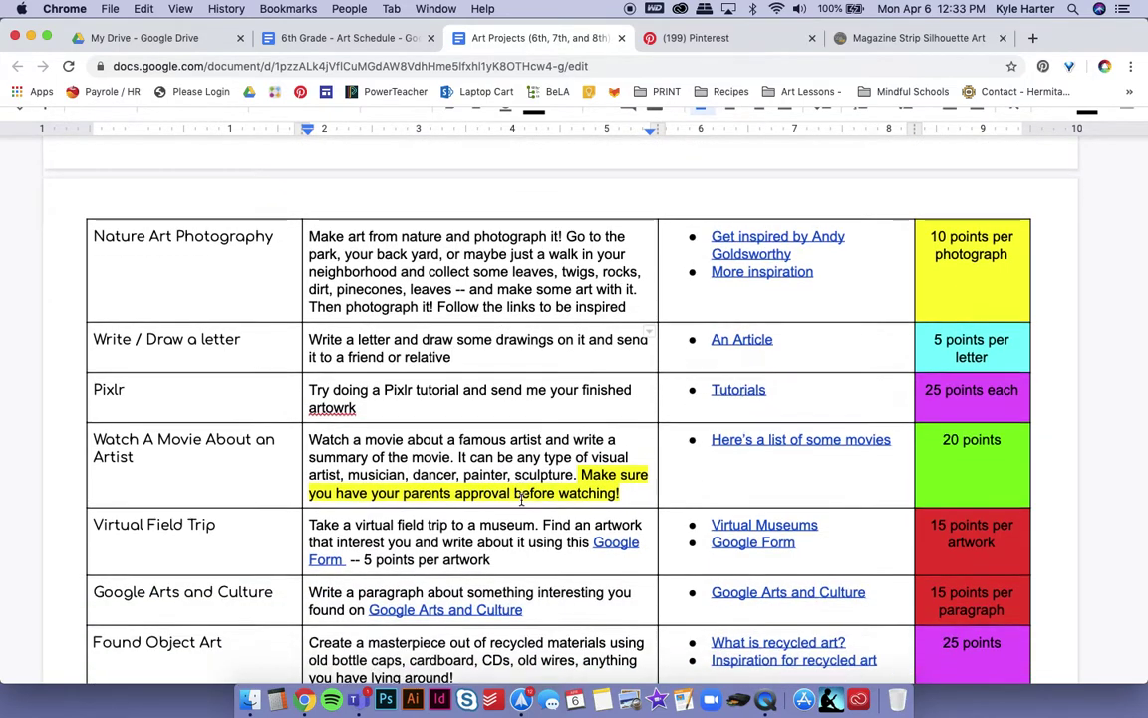
left_click(156, 354)
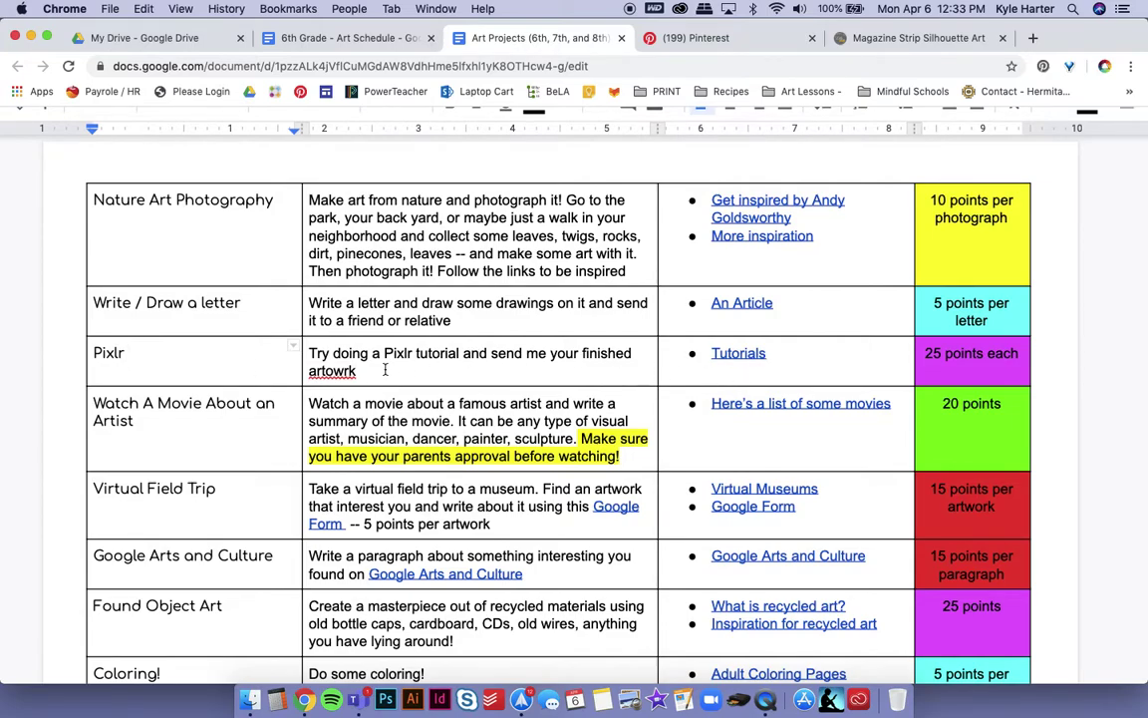
left_click(324, 371)
left_click(342, 344)
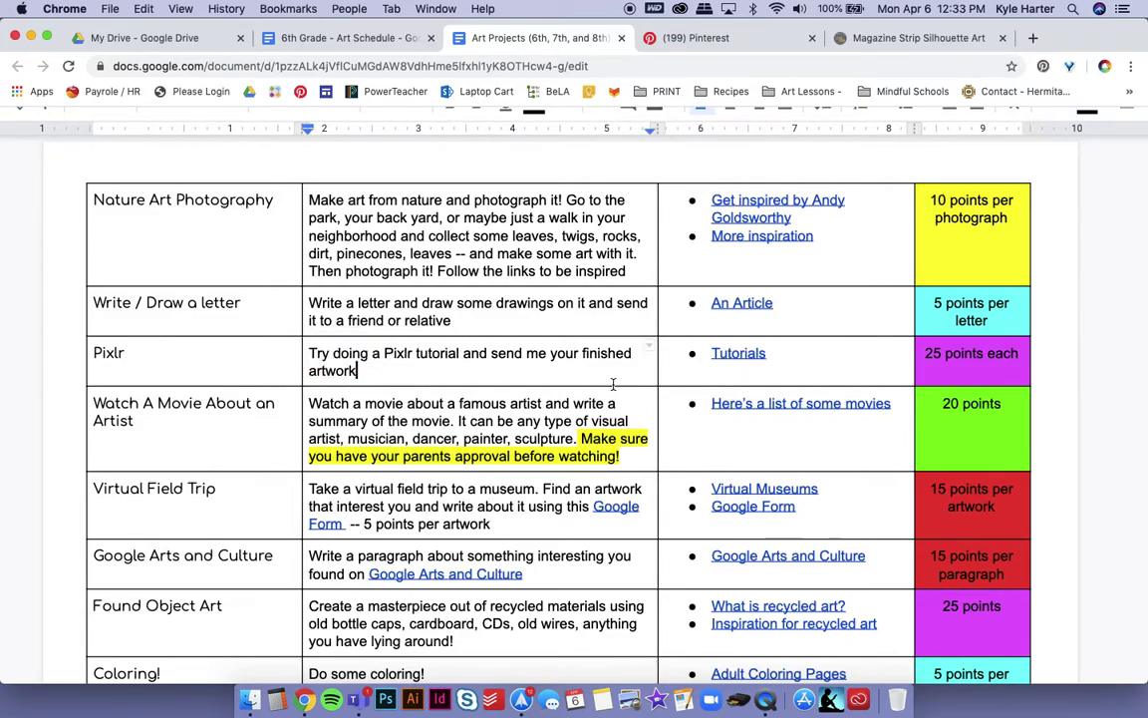
left_click(833, 362)
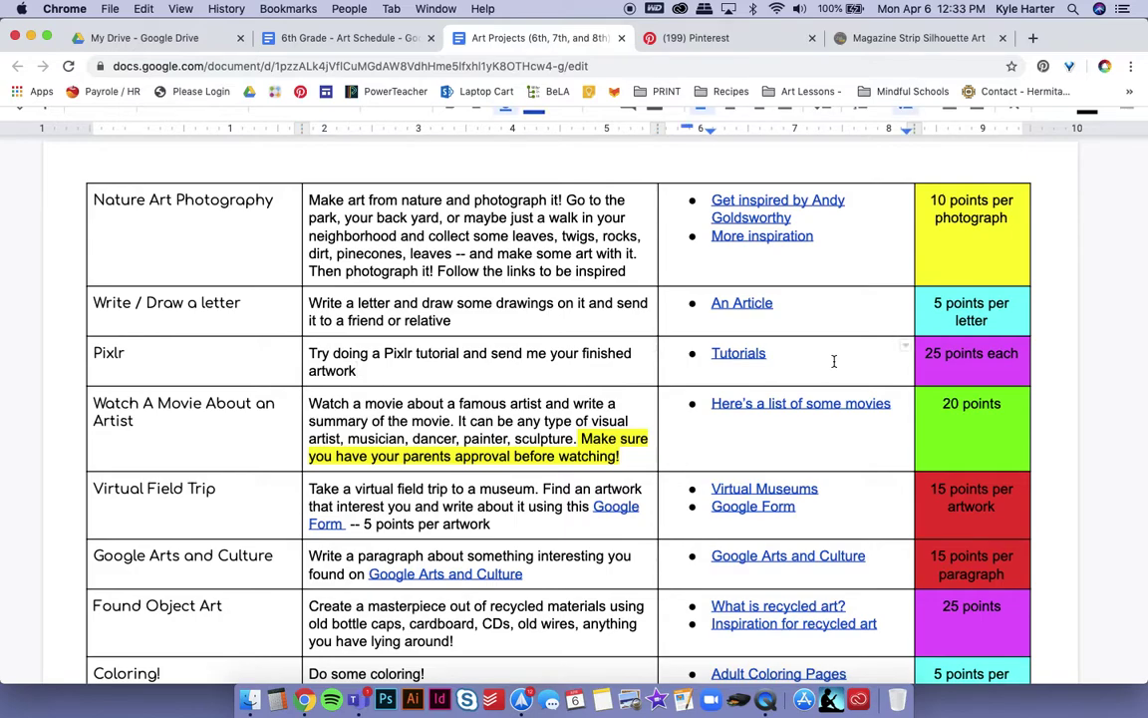
left_click(958, 360)
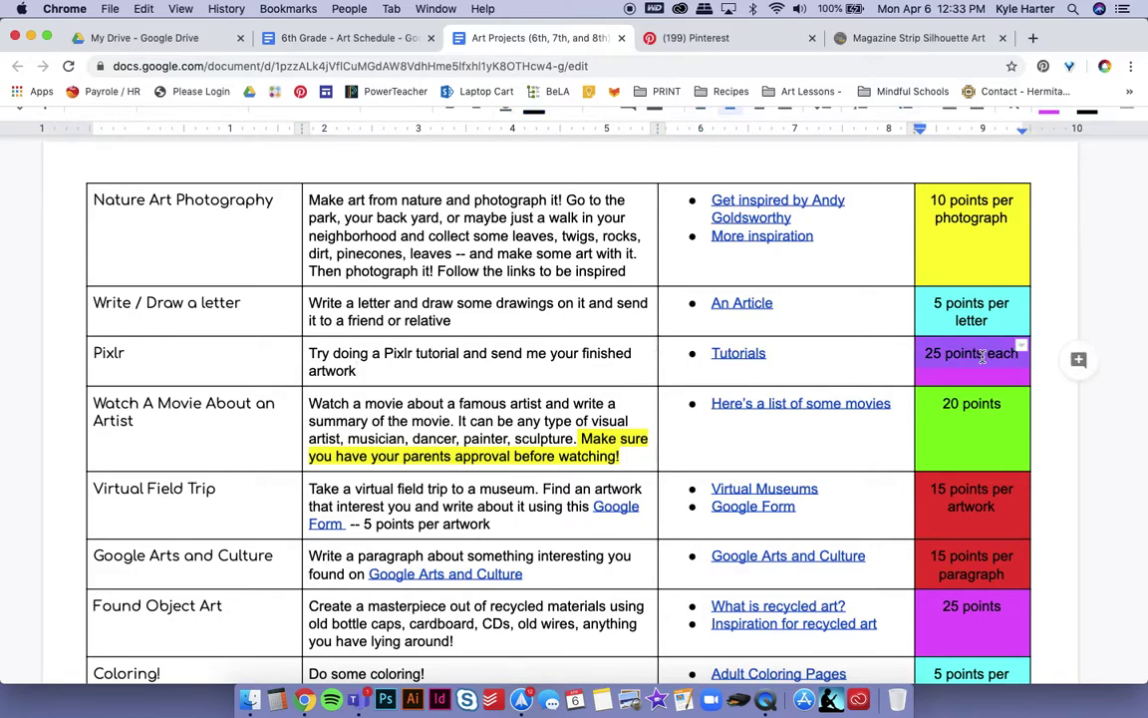
left_click(547, 364)
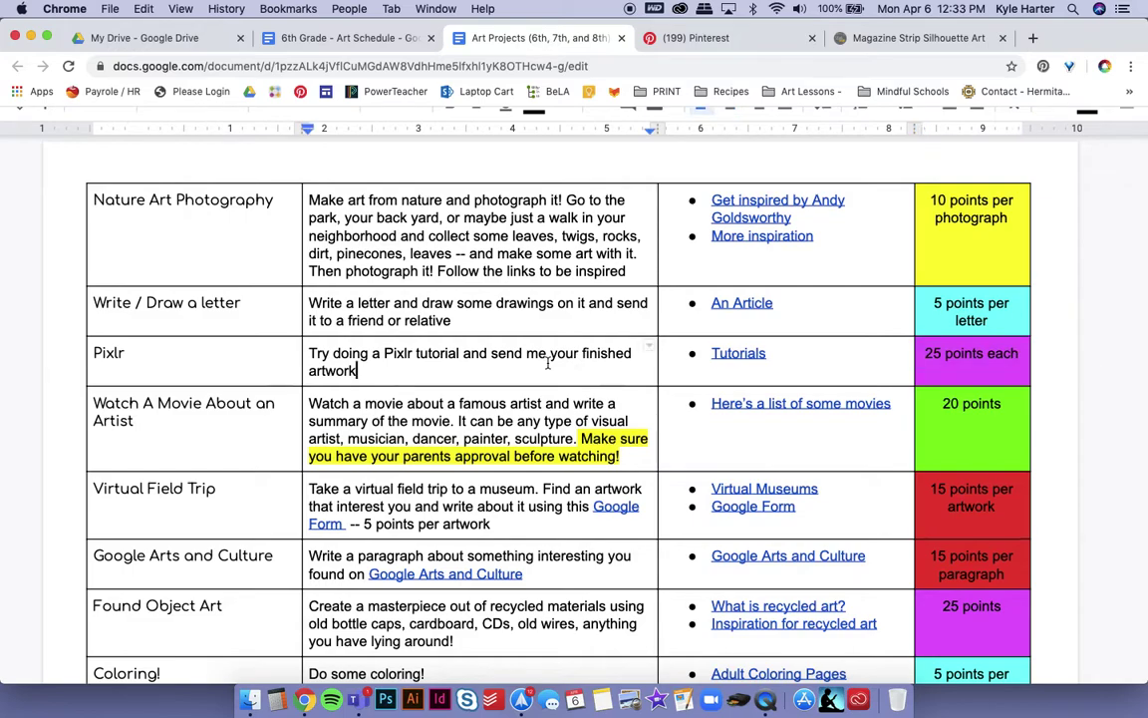
left_click(809, 363)
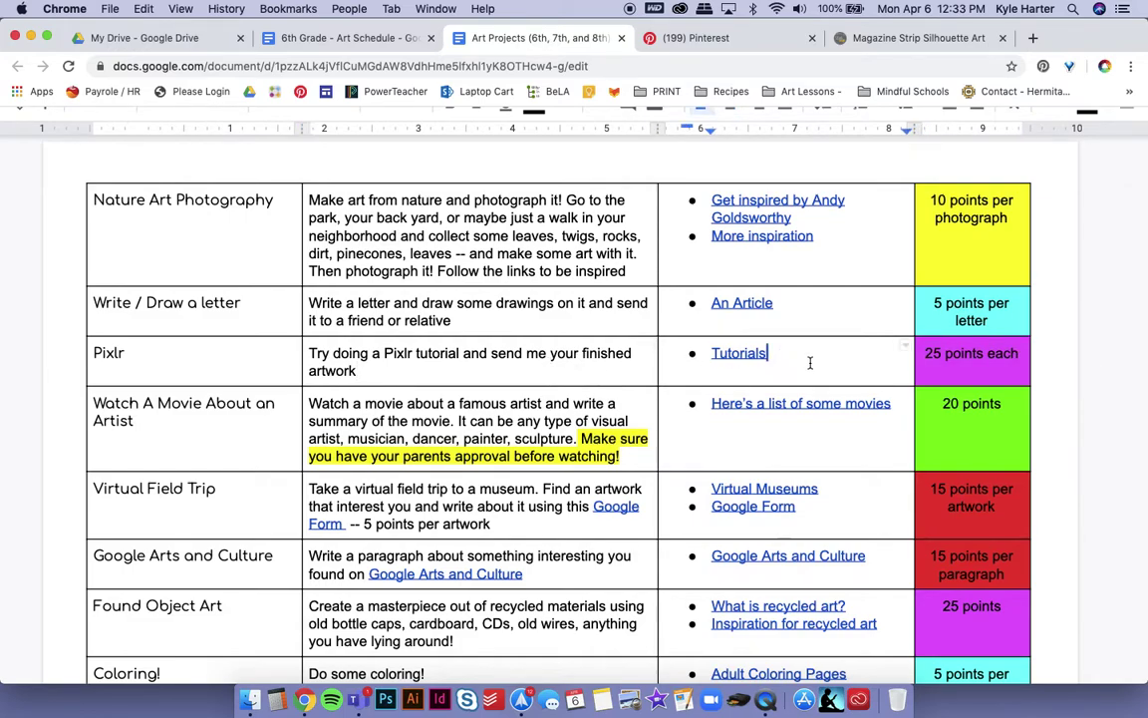
left_click(533, 365)
left_click_drag(879, 364, 251, 359)
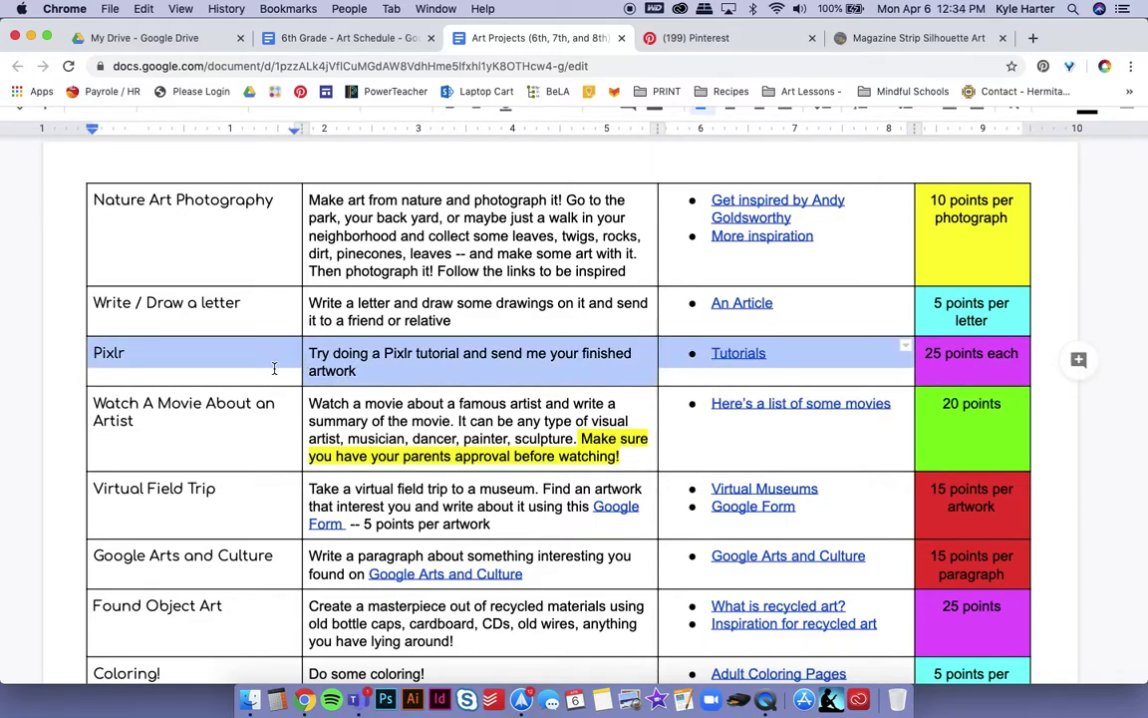
left_click(275, 369)
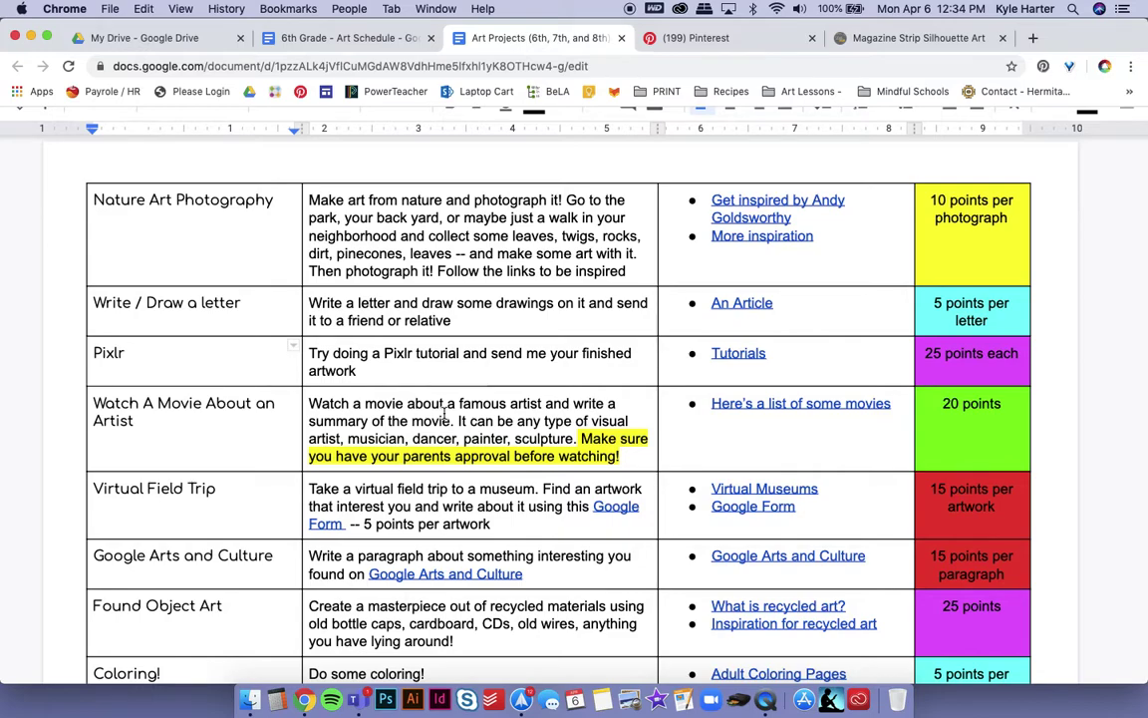
scroll(399, 371, "down", 2)
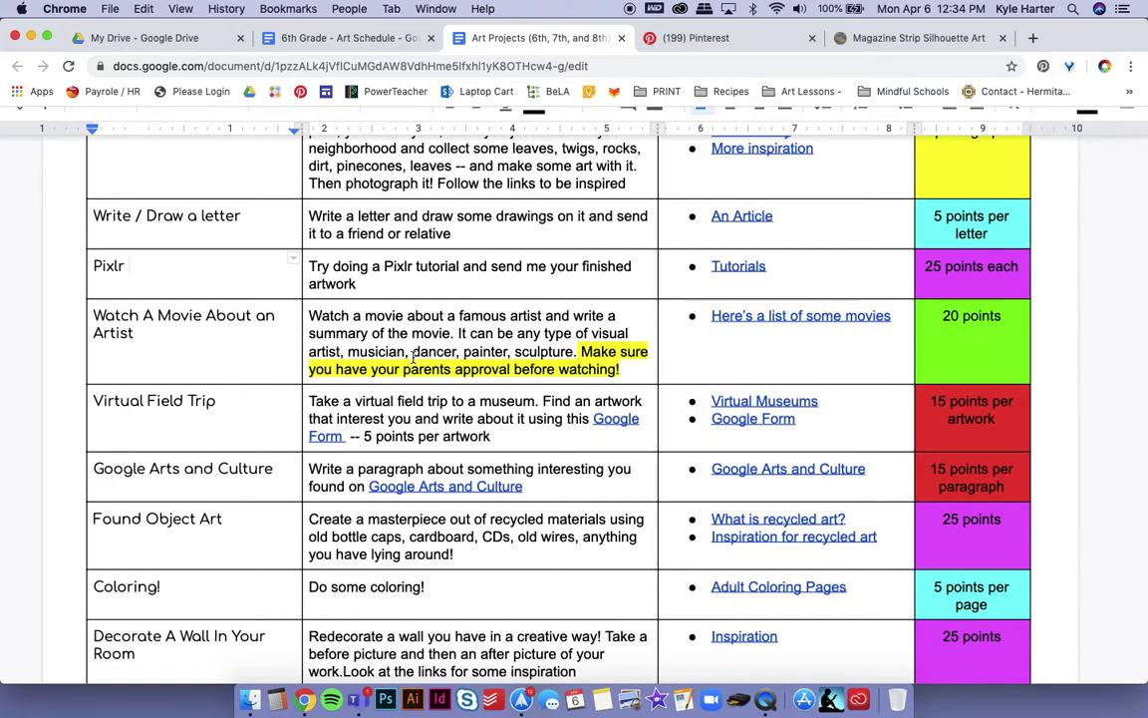
Step: Preview the Virtual Field Trip row's Virtual Museums and Google Form links
scroll(399, 349, "down", 3)
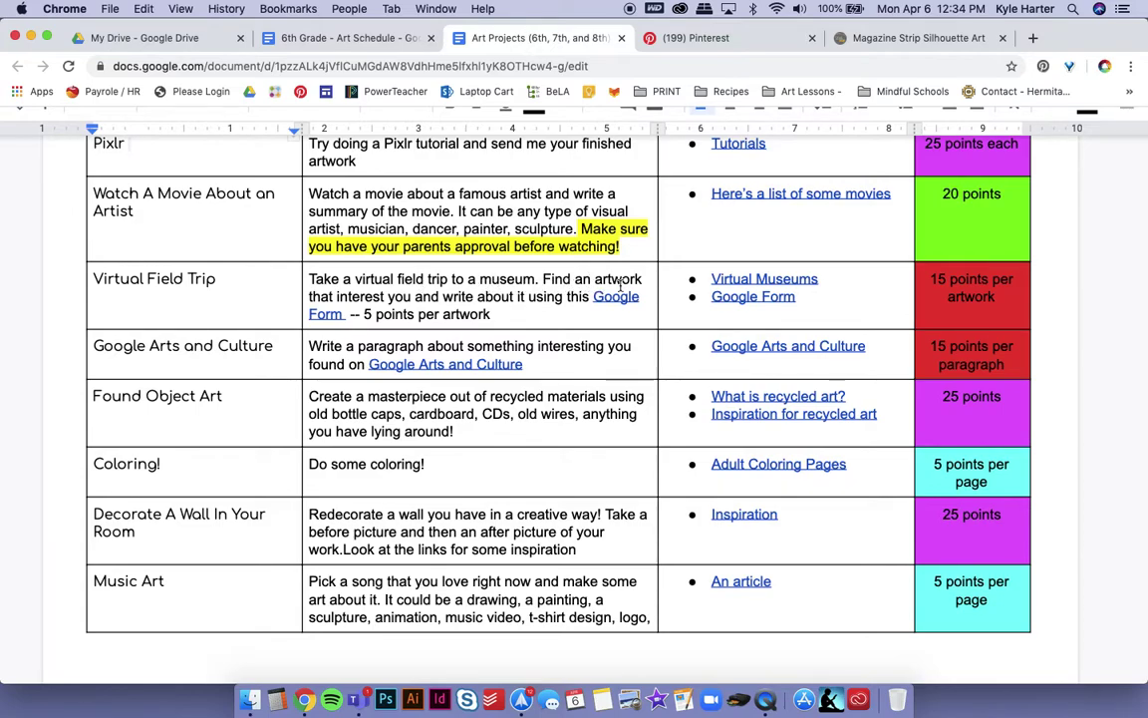
left_click(742, 280)
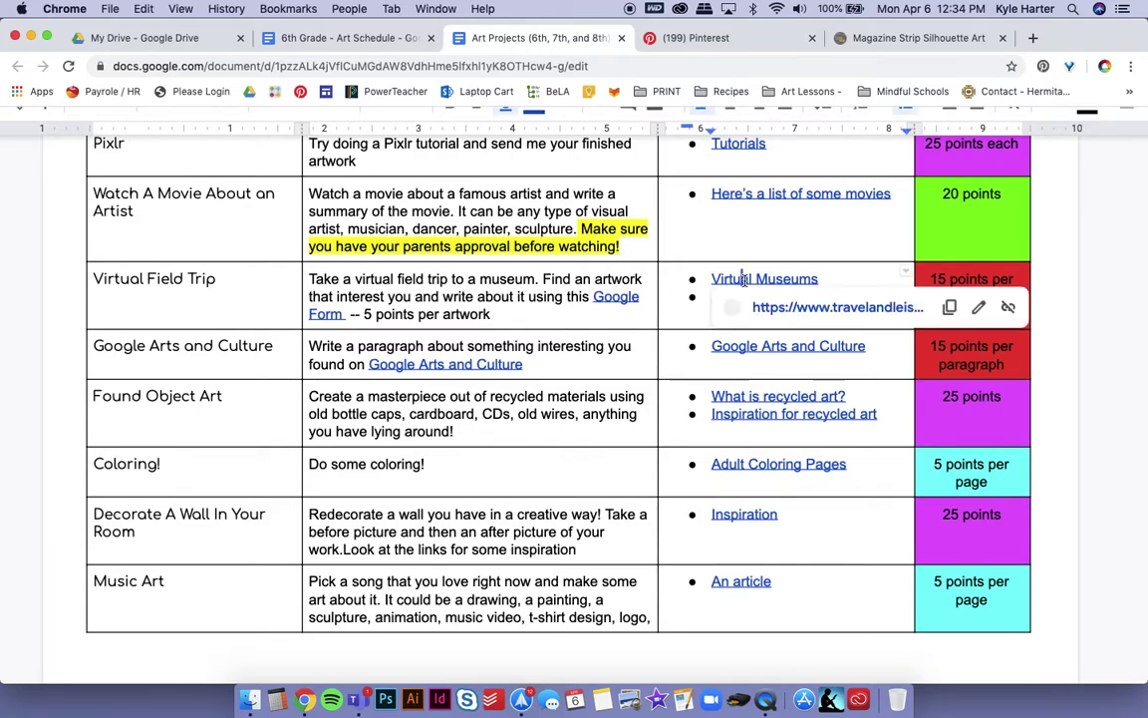
left_click(701, 302)
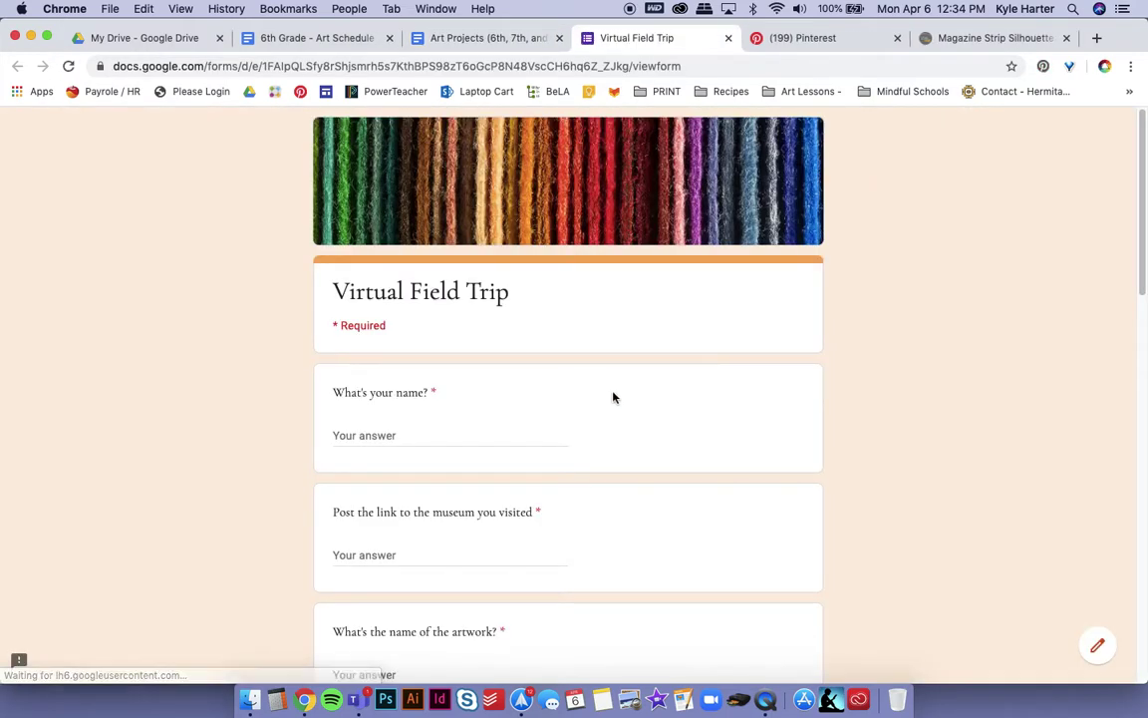
Step: Look through the form's museum link and artwork name fields, then return to the Virtual Field Trip cell
scroll(457, 430, "down", 3)
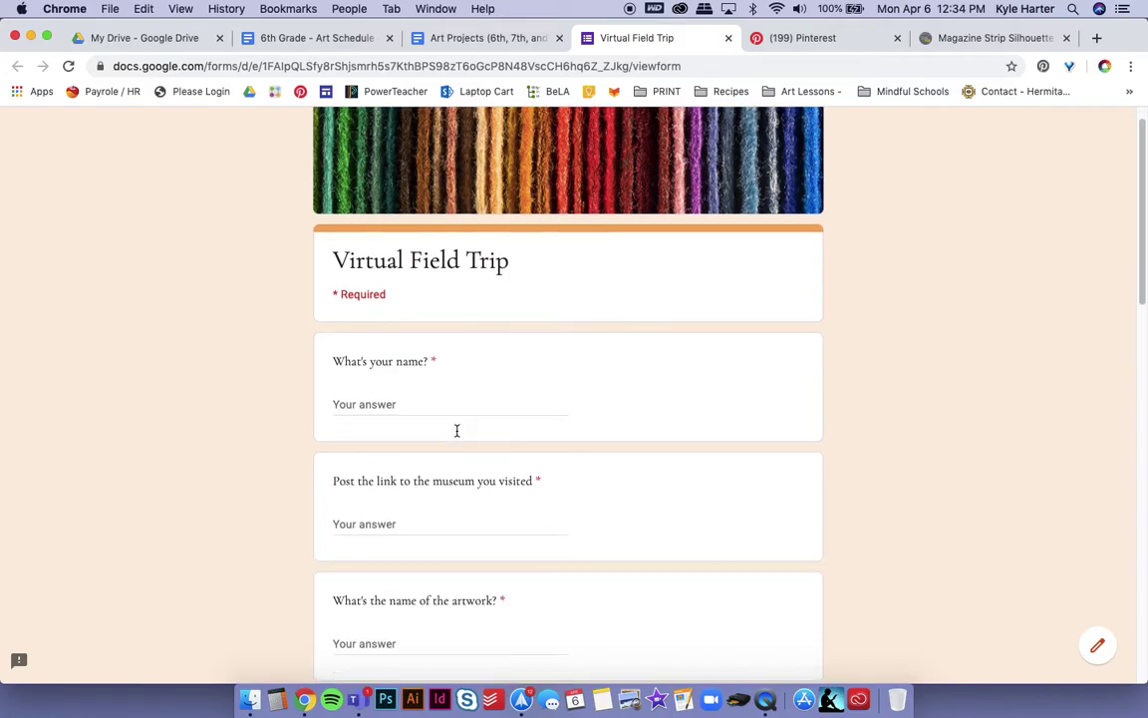
left_click(457, 399)
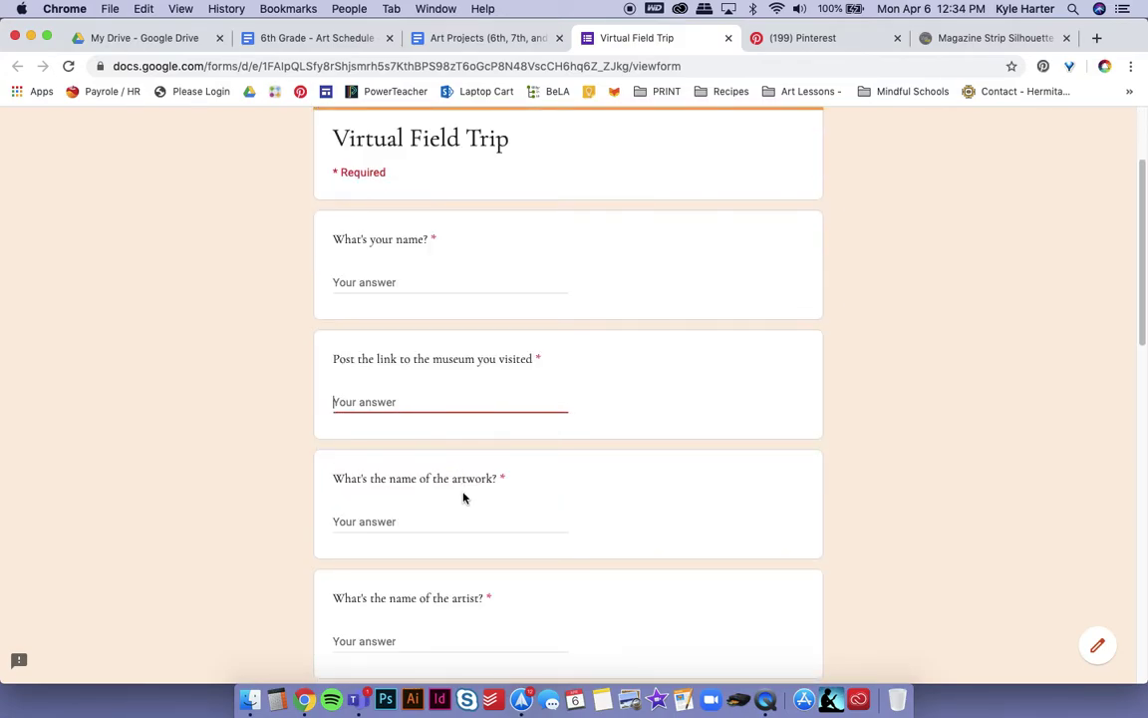
scroll(460, 496, "down", 2)
scroll(460, 449, "down", 2)
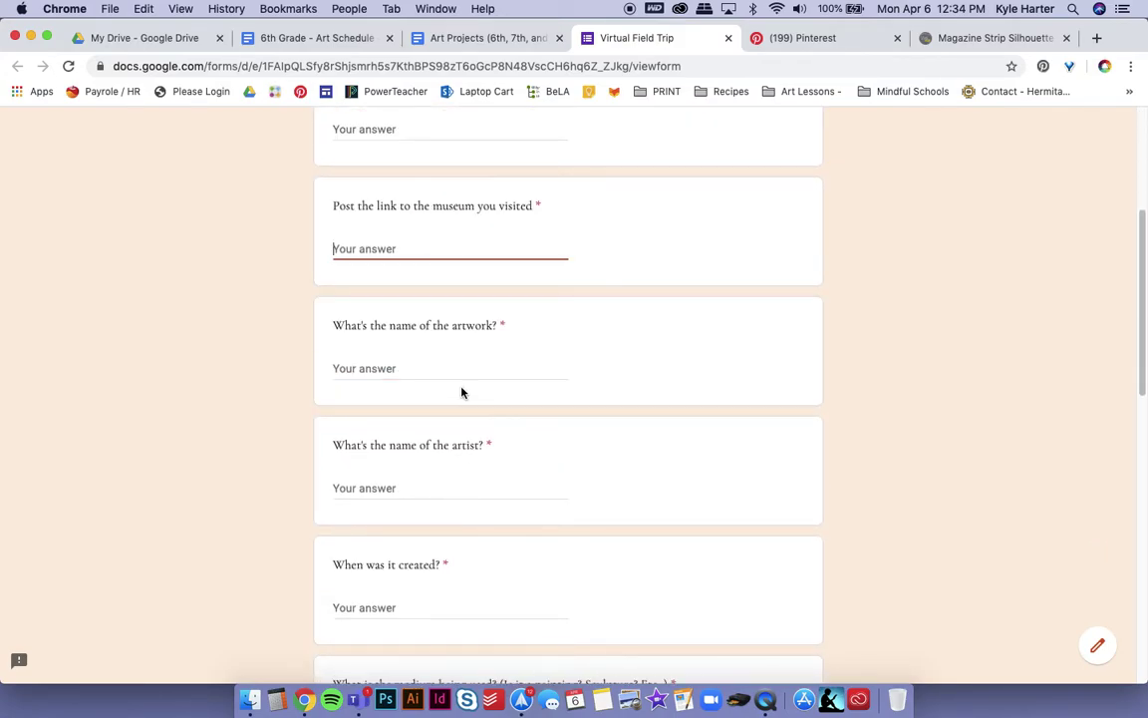
left_click(461, 386)
scroll(449, 478, "down", 10)
scroll(449, 493, "down", 6)
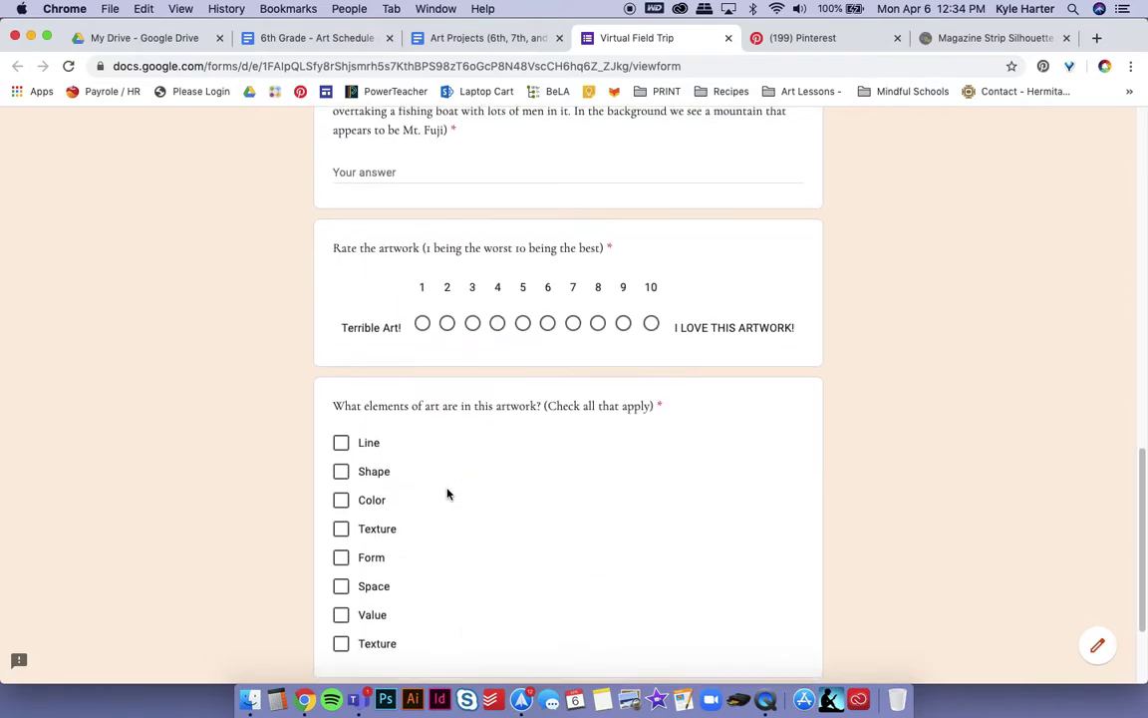
scroll(449, 488, "up", 20)
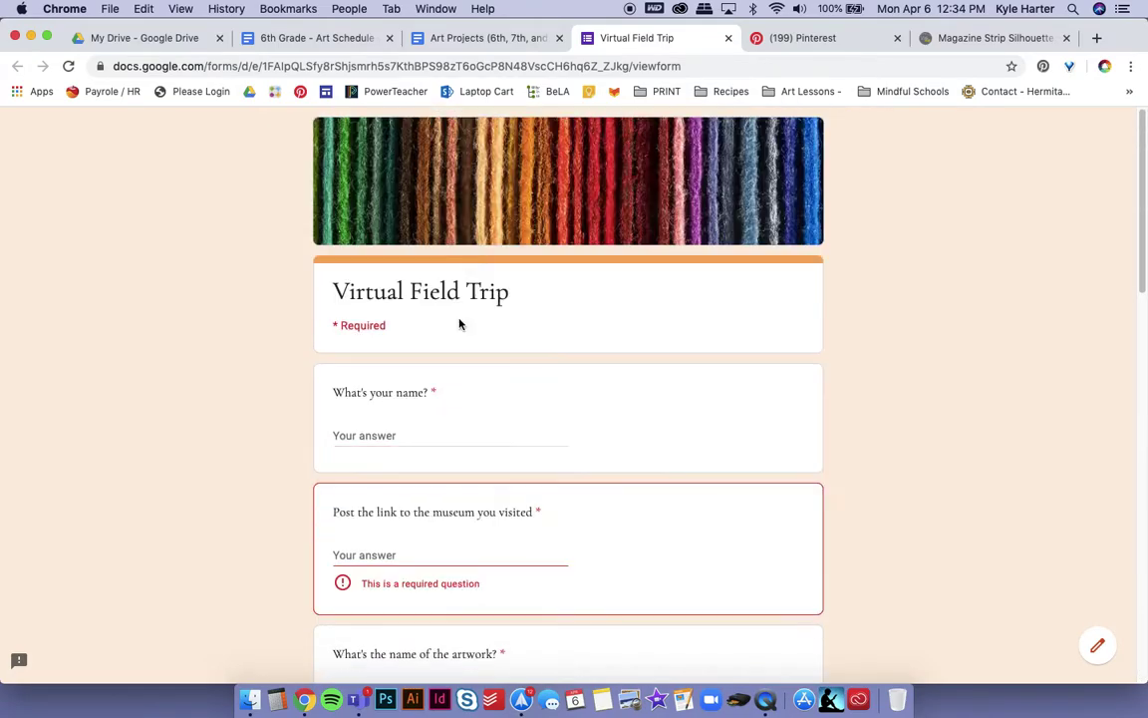
left_click(478, 40)
left_click(553, 296)
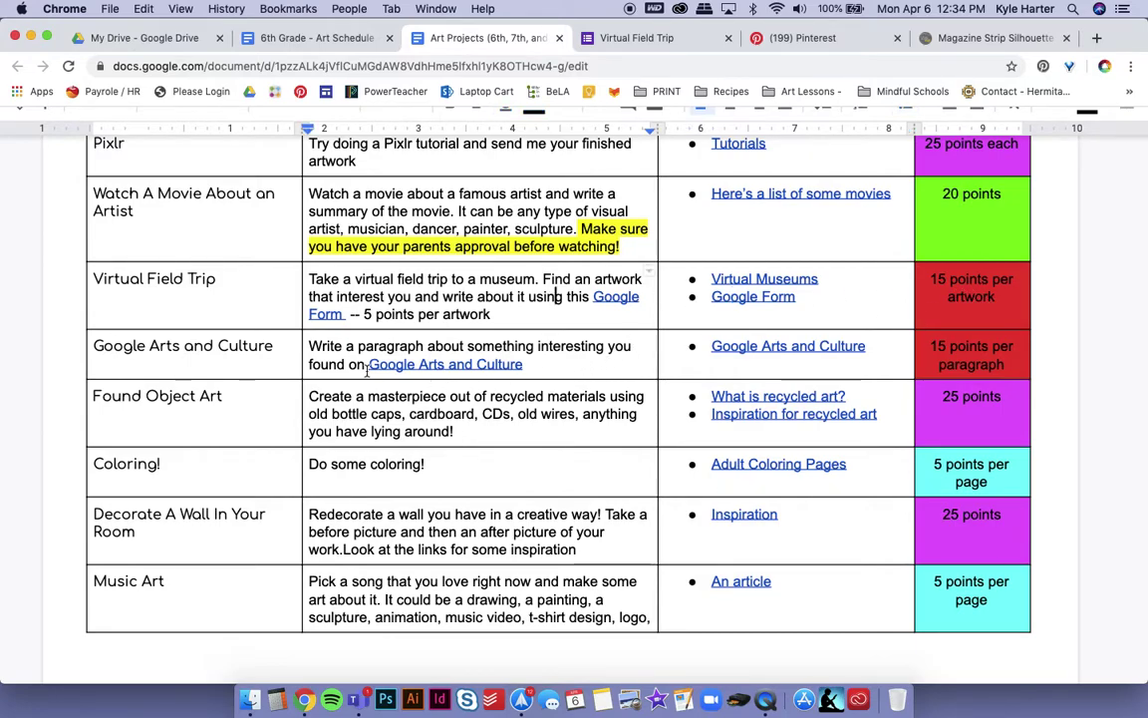
Step: Place the caret in Google Arts and Culture, then preview the What is recycled art? link
left_click(274, 359)
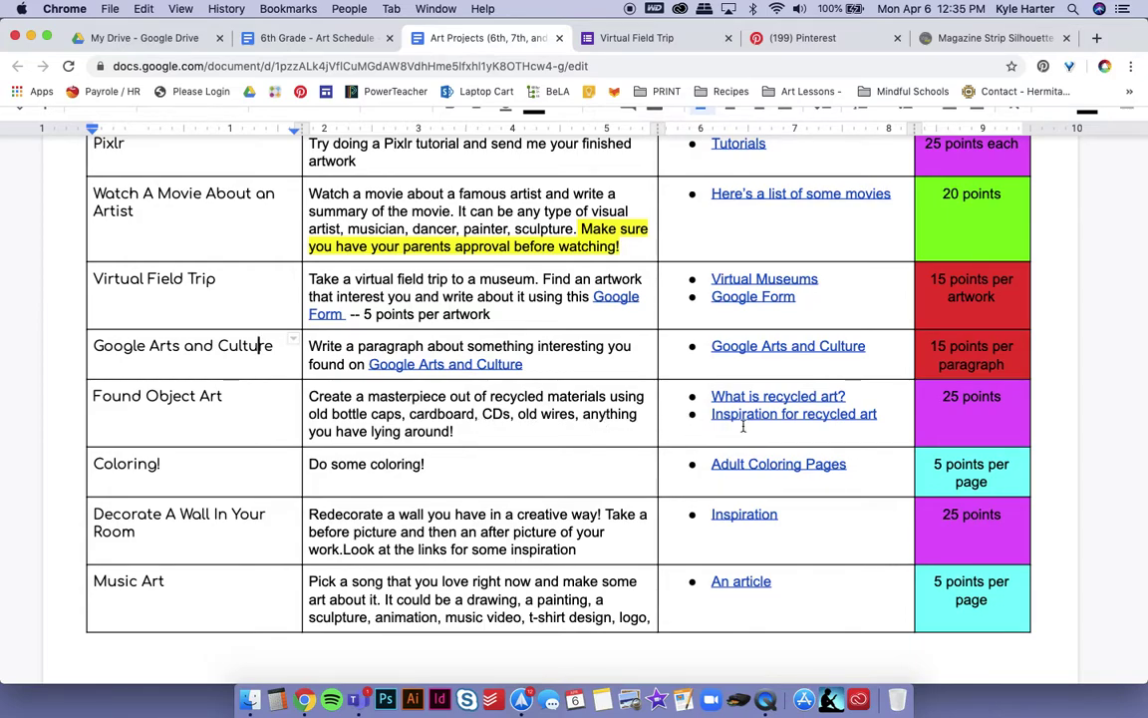
left_click(794, 401)
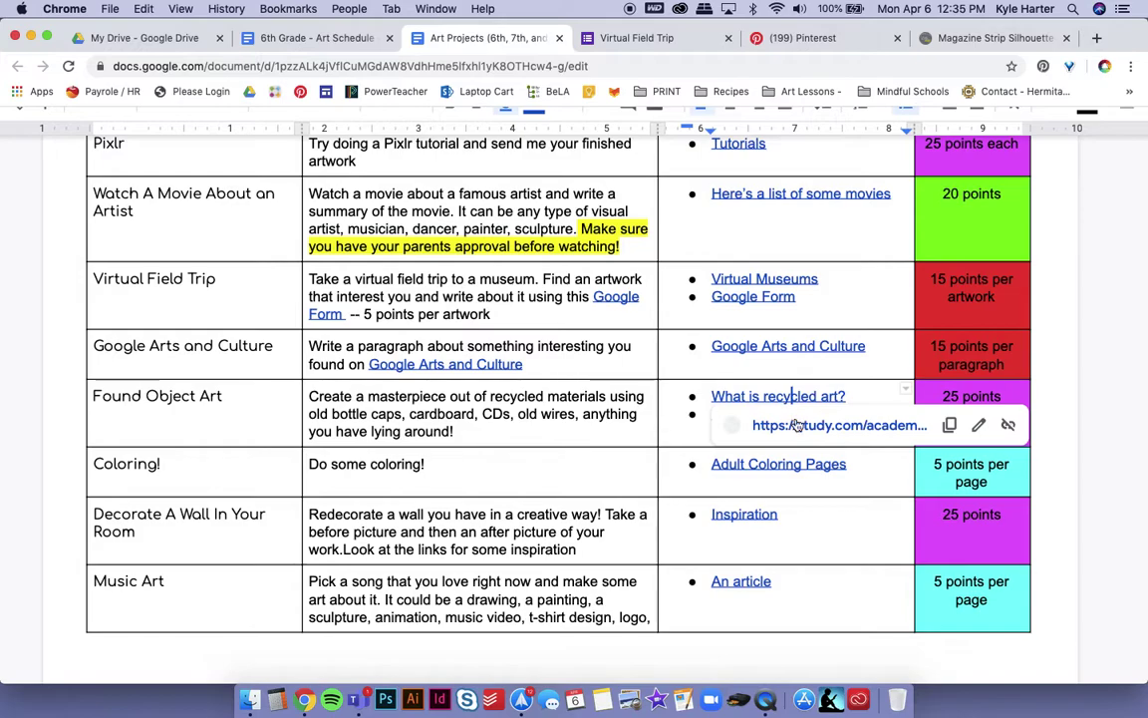
Step: Open the Inspiration for recycled art Pinterest board, browse its pins, then return to Art Projects
left_click(712, 418)
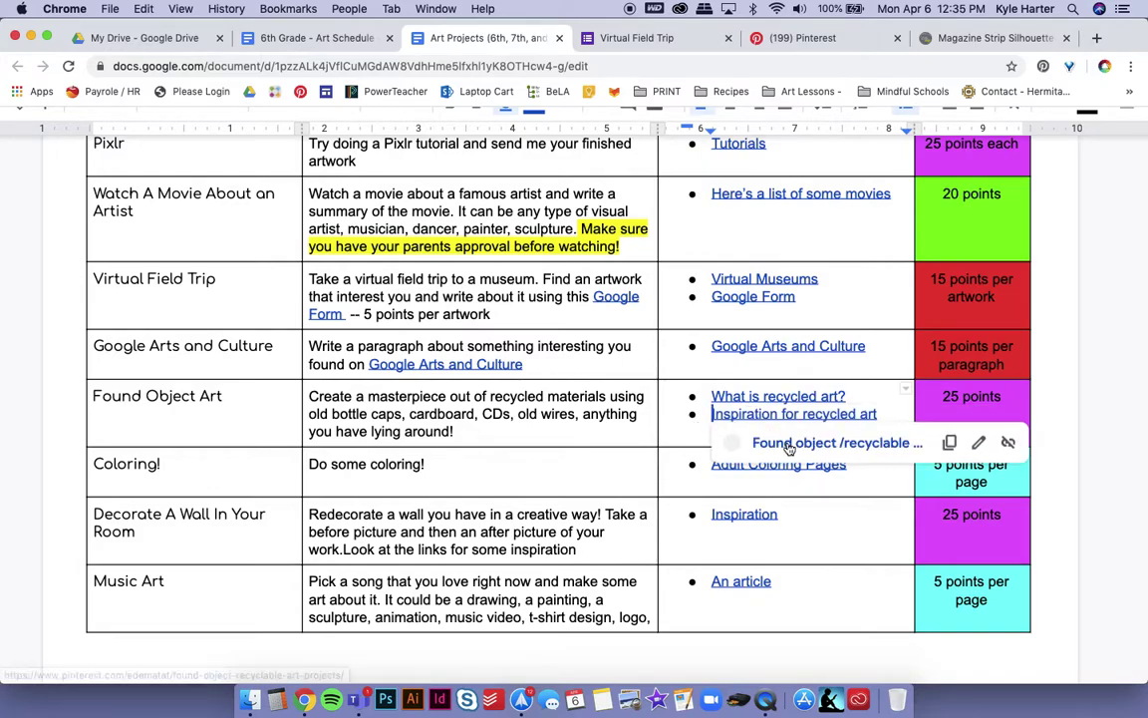
left_click(789, 444)
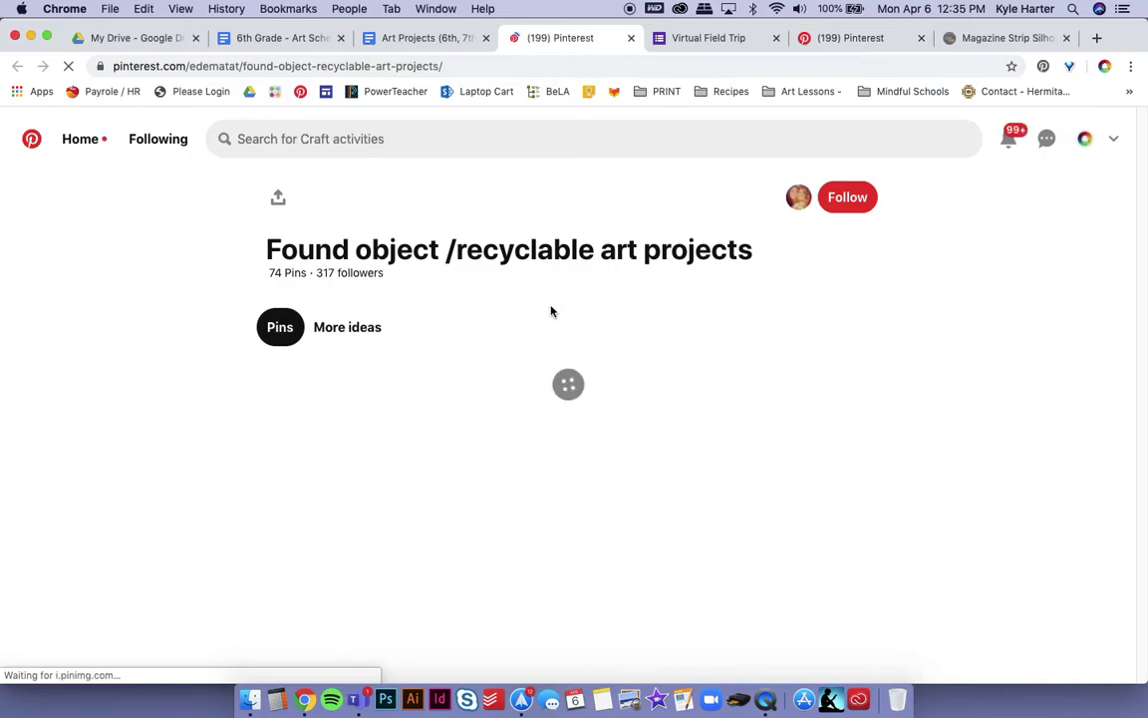
scroll(526, 312, "down", 10)
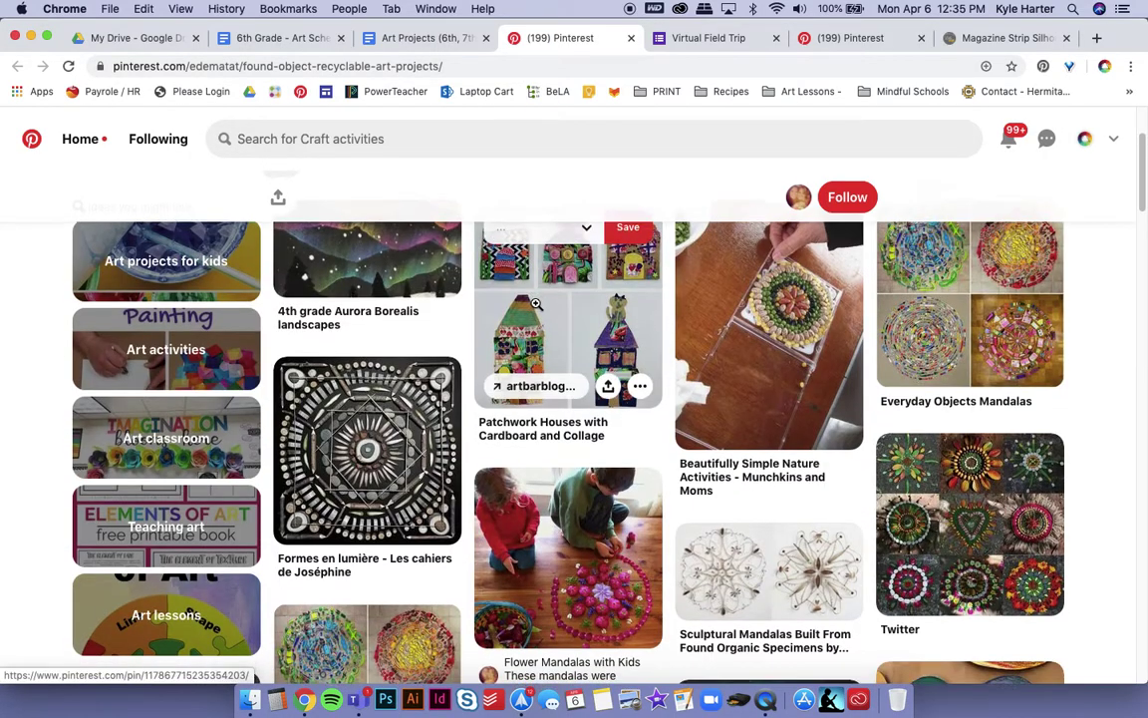
scroll(545, 309, "down", 12)
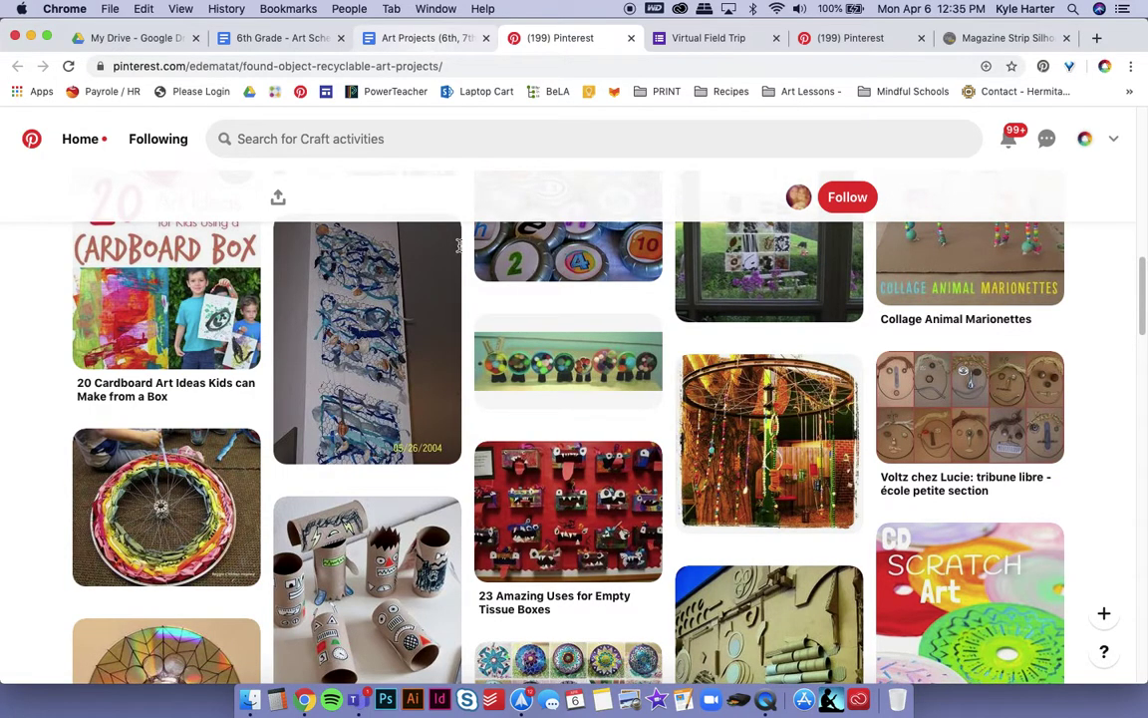
scroll(413, 221, "down", 9)
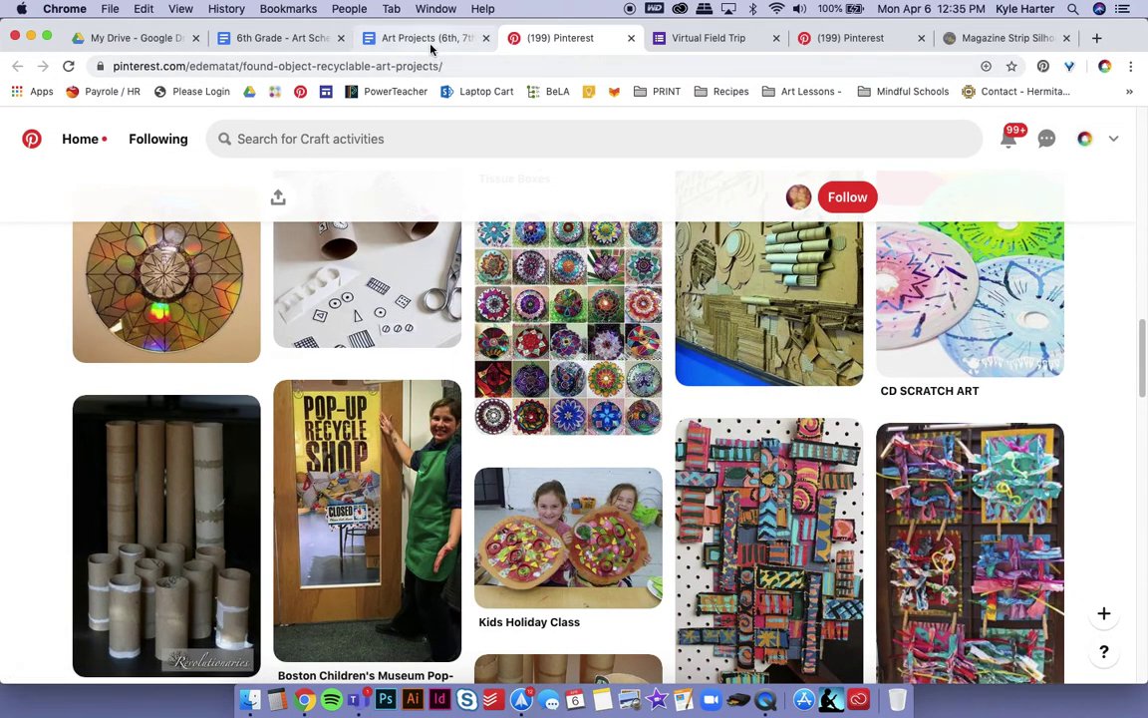
left_click(387, 38)
scroll(461, 409, "down", 1)
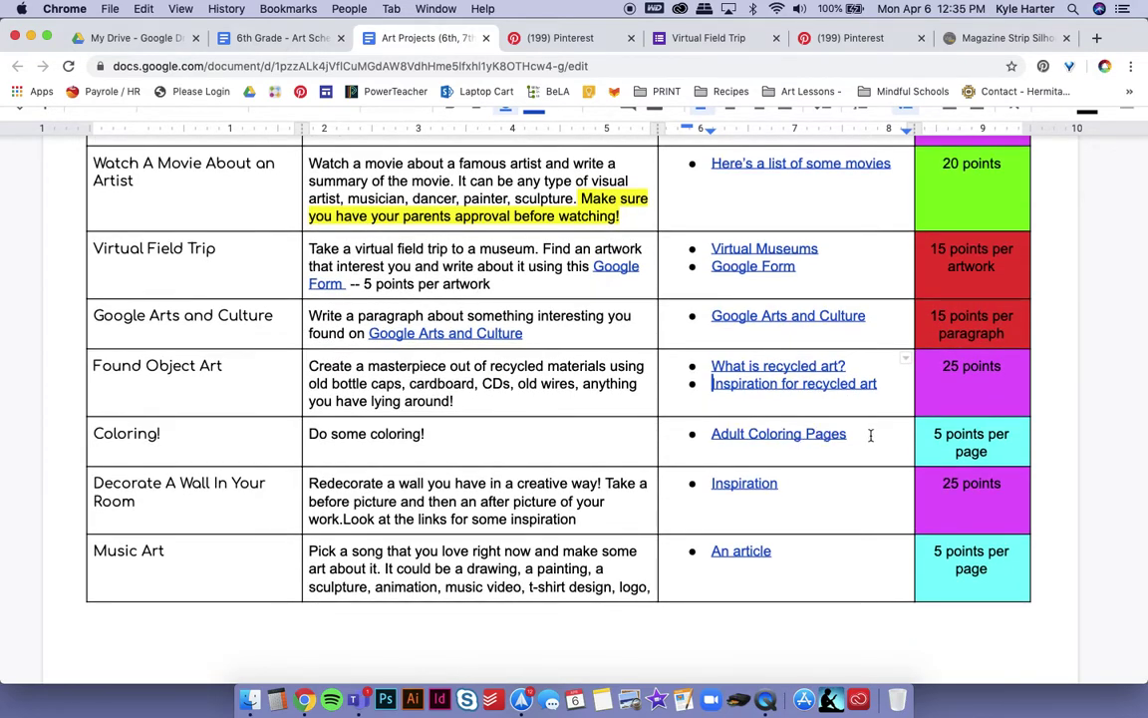
scroll(431, 426, "down", 3)
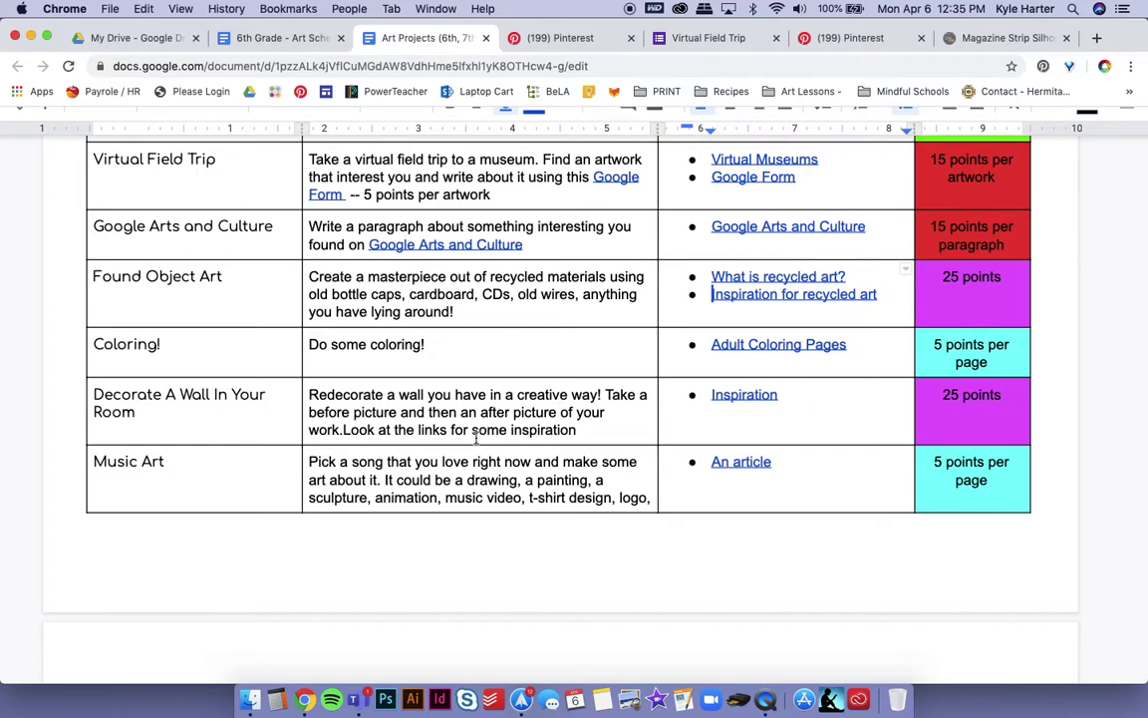
scroll(475, 439, "down", 2)
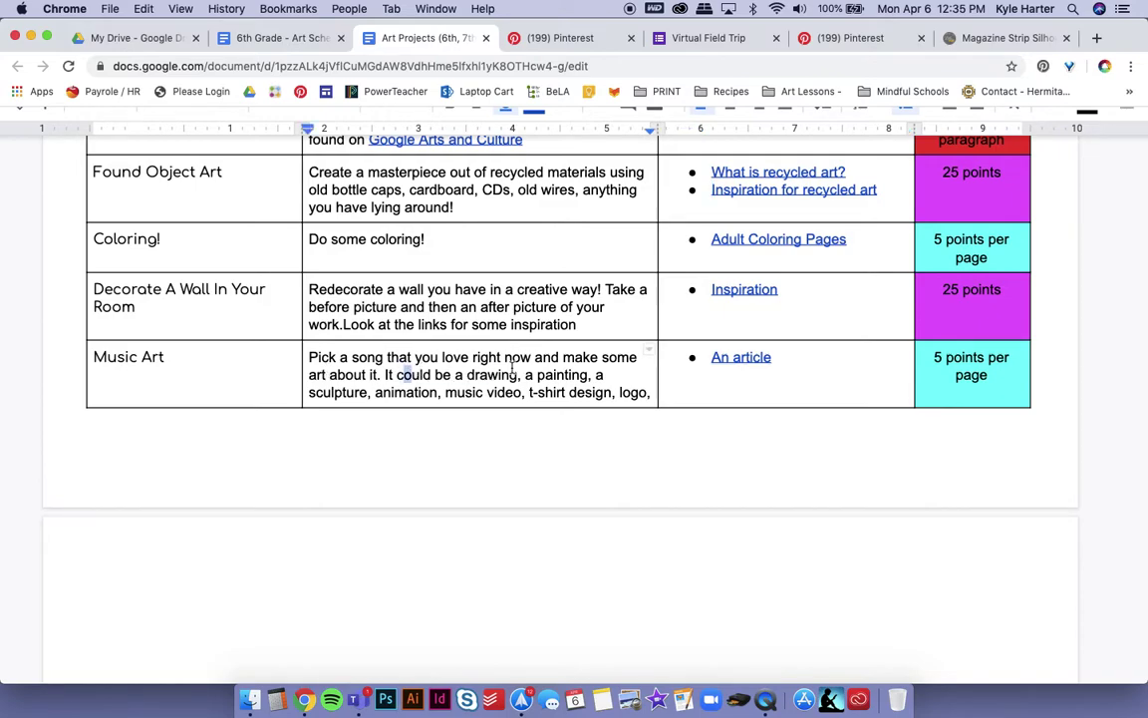
left_click_drag(397, 375, 568, 375)
left_click(568, 374)
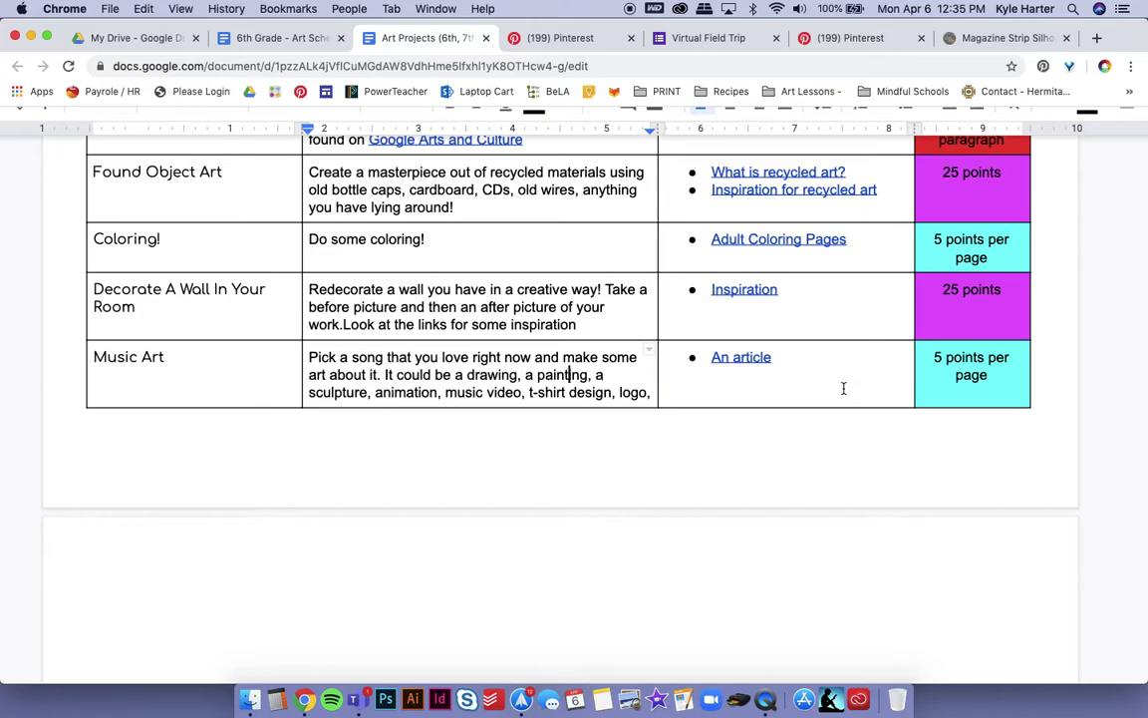
key("Escape")
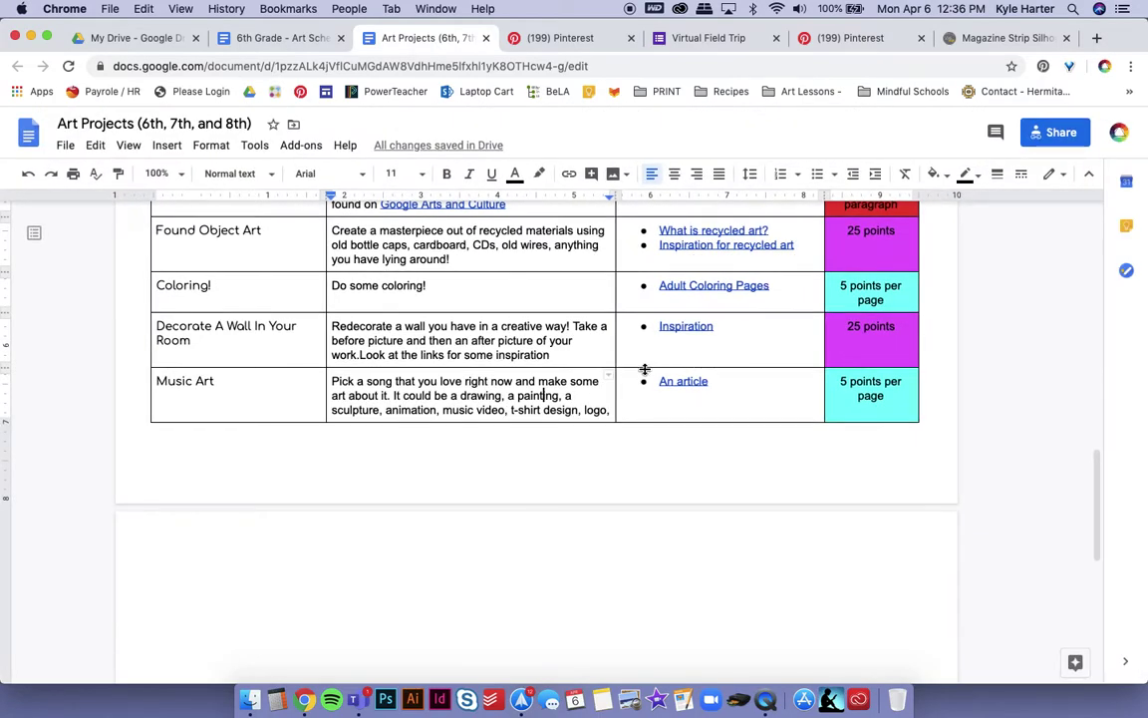
Step: Return to the Art Projects header instructions and briefly highlight the '50 points' requirement
scroll(638, 374, "up", 5)
scroll(626, 378, "up", 10)
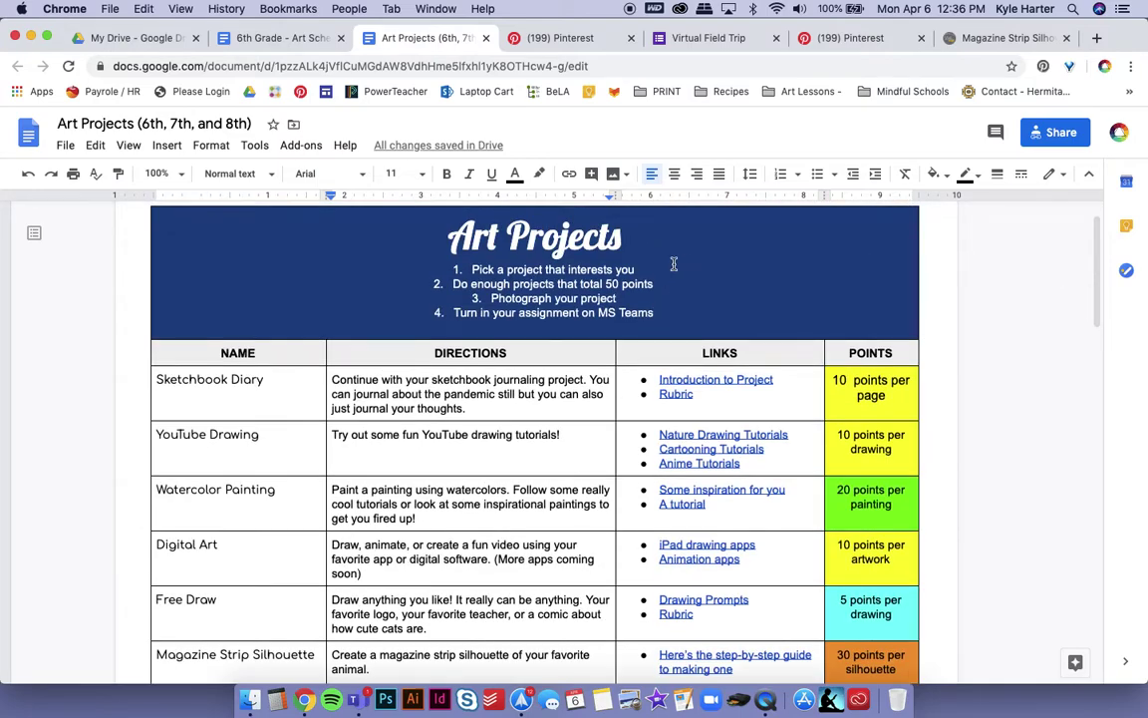
left_click(581, 289)
left_click_drag(634, 282, 653, 285)
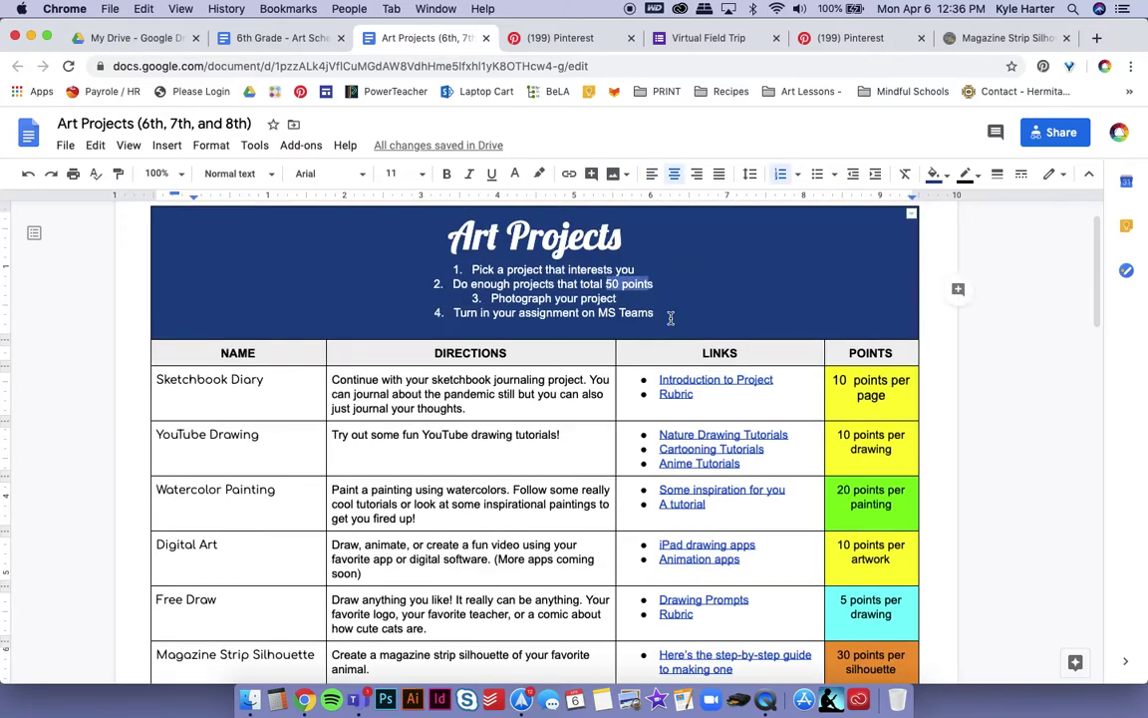
left_click(677, 364)
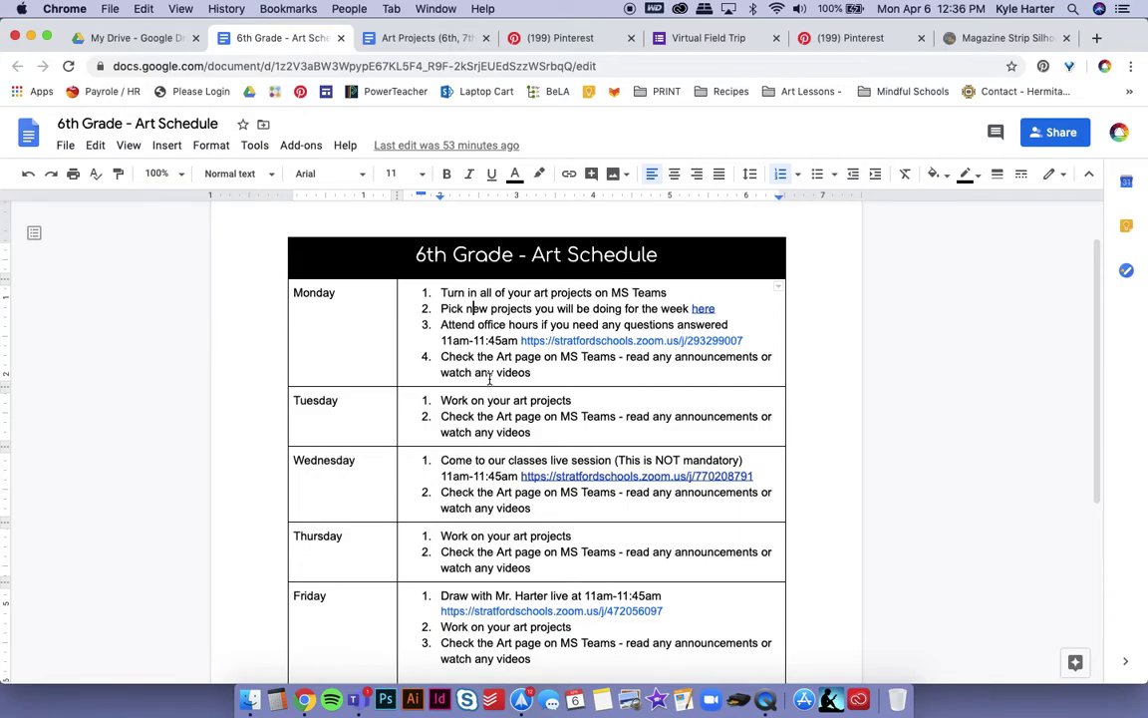
scroll(490, 380, "down", 1)
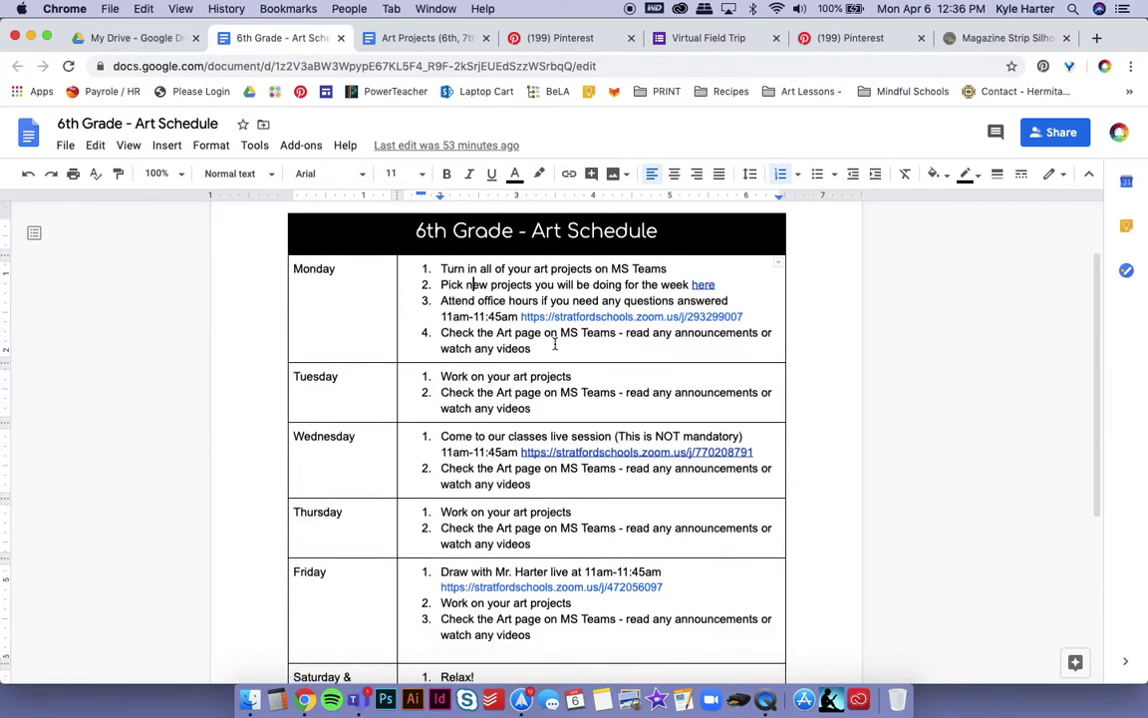
left_click_drag(531, 348, 447, 332)
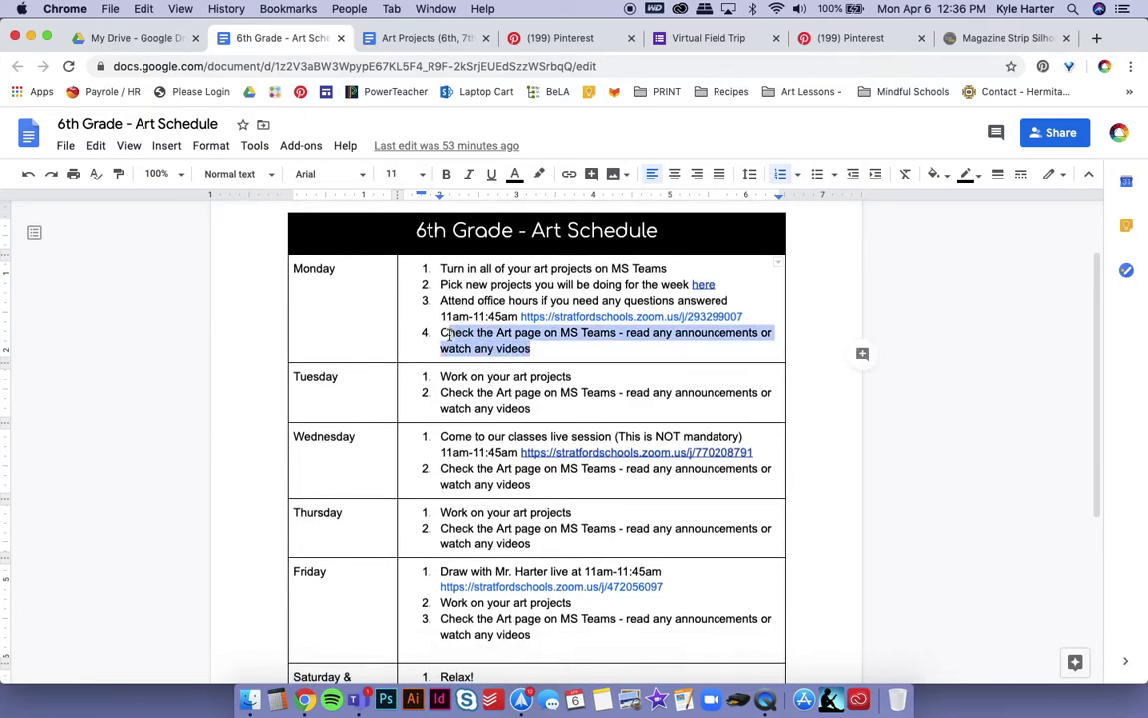
scroll(483, 359, "down", 1)
scroll(483, 361, "down", 1)
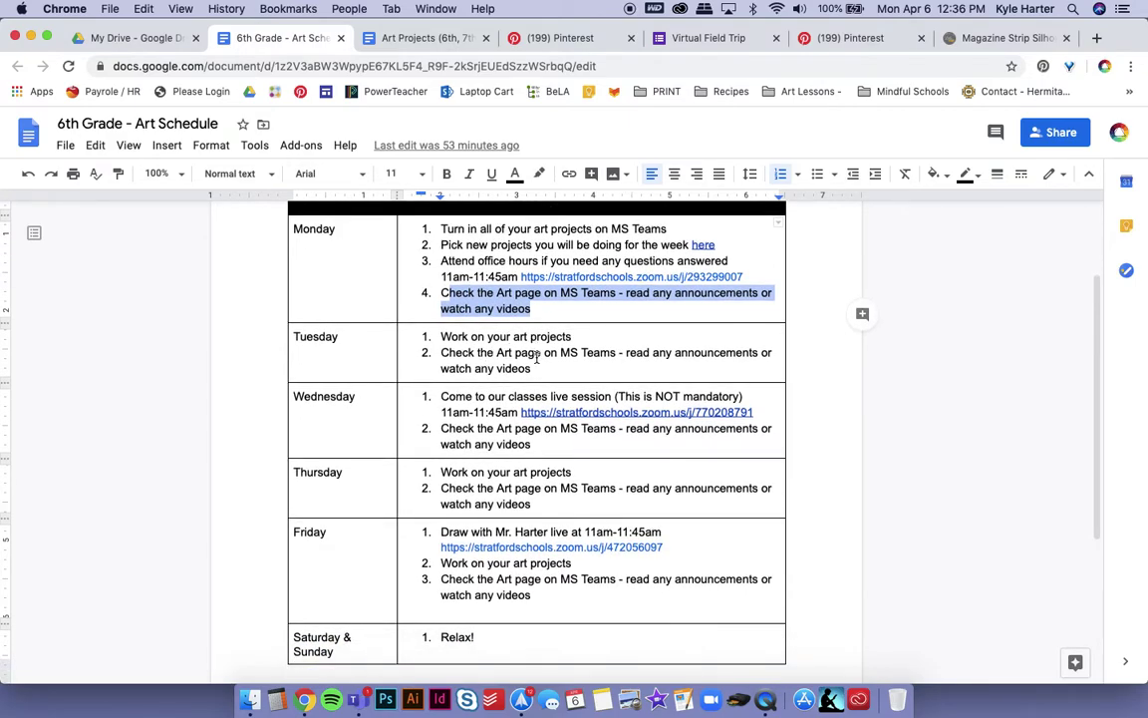
scroll(536, 357, "down", 1)
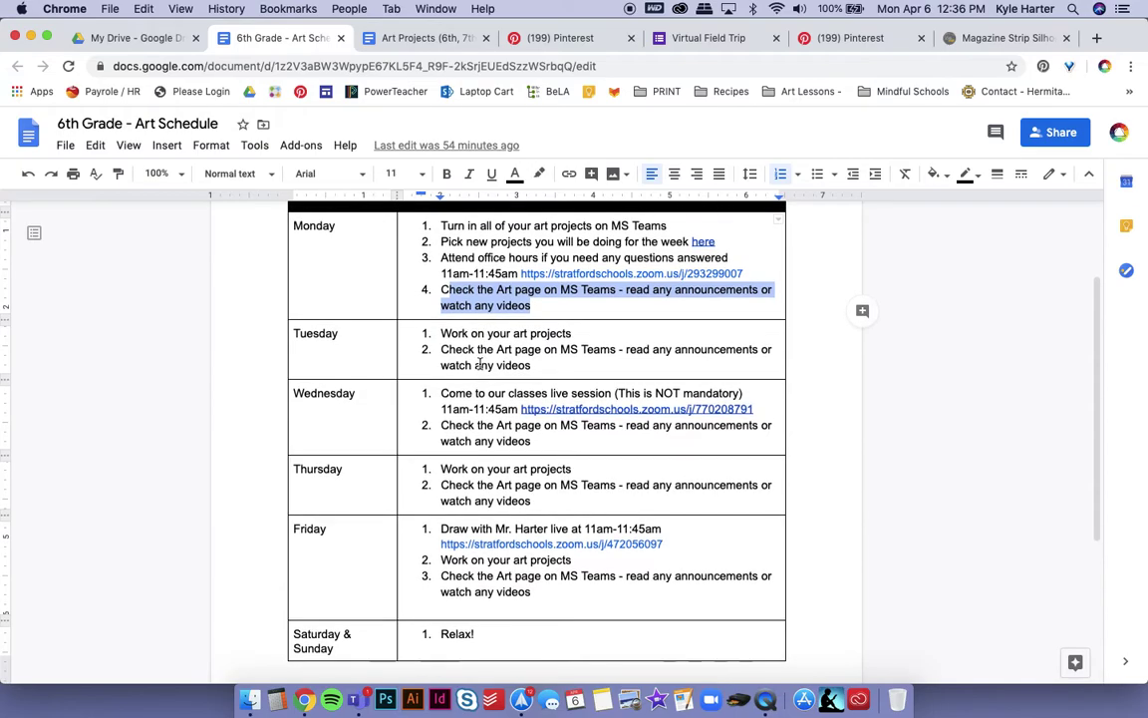
scroll(479, 365, "down", 5)
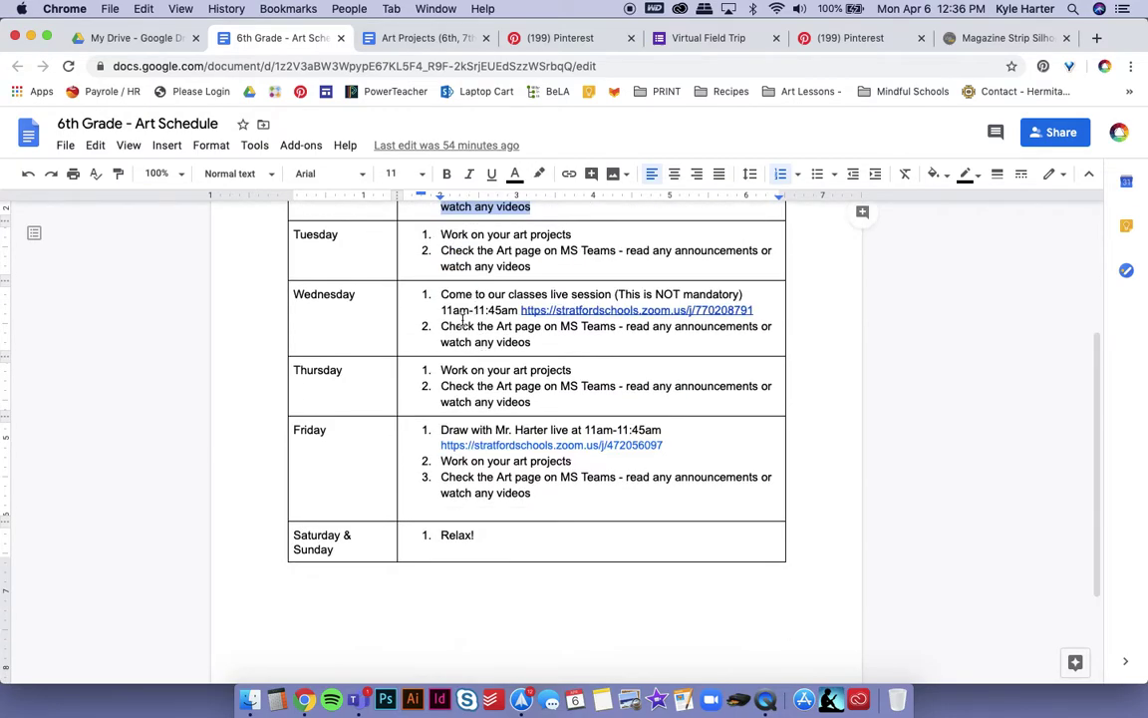
scroll(425, 311, "up", 1)
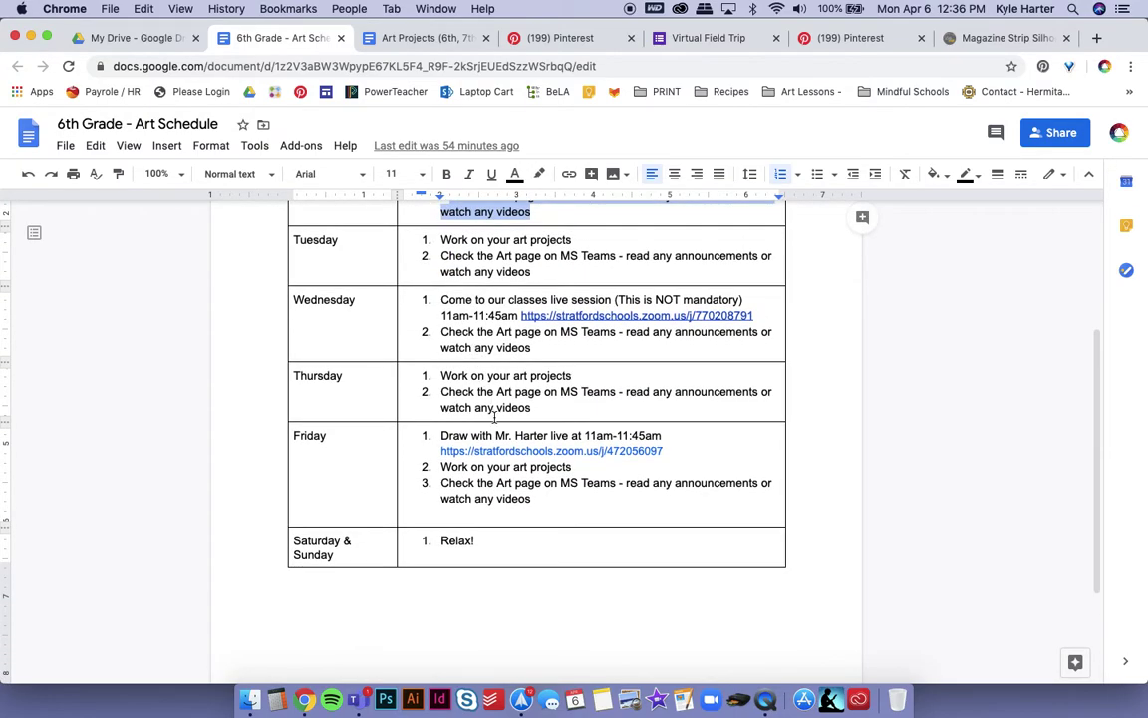
left_click_drag(442, 436, 732, 456)
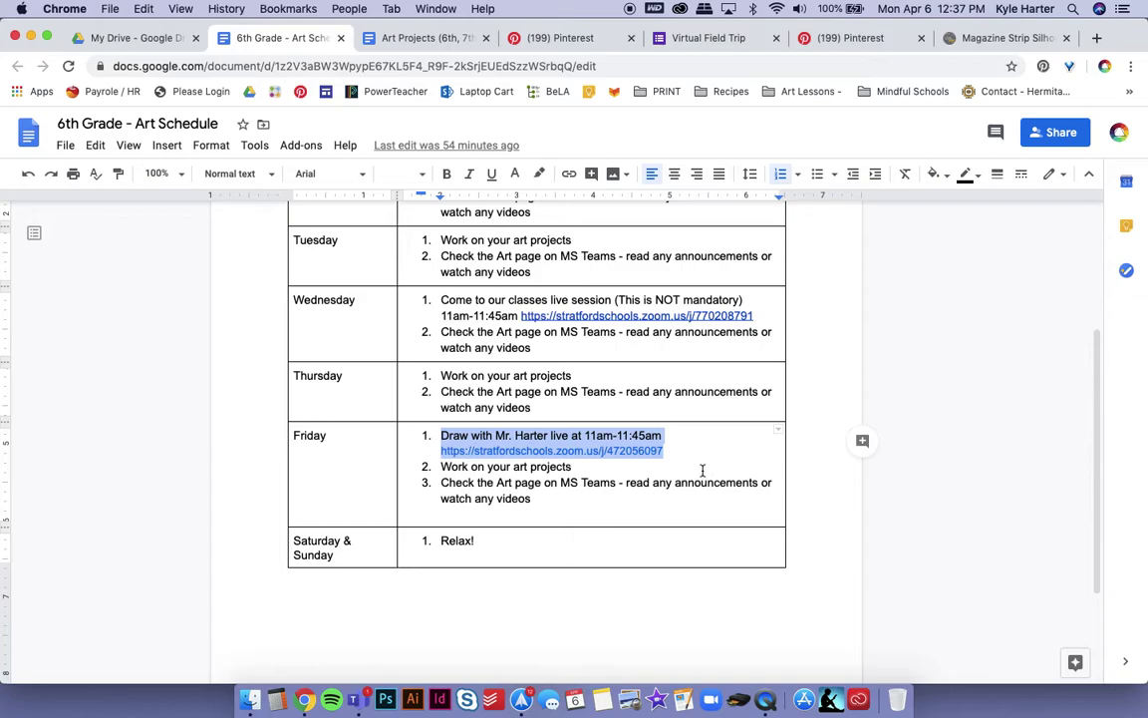
scroll(703, 471, "down", 1)
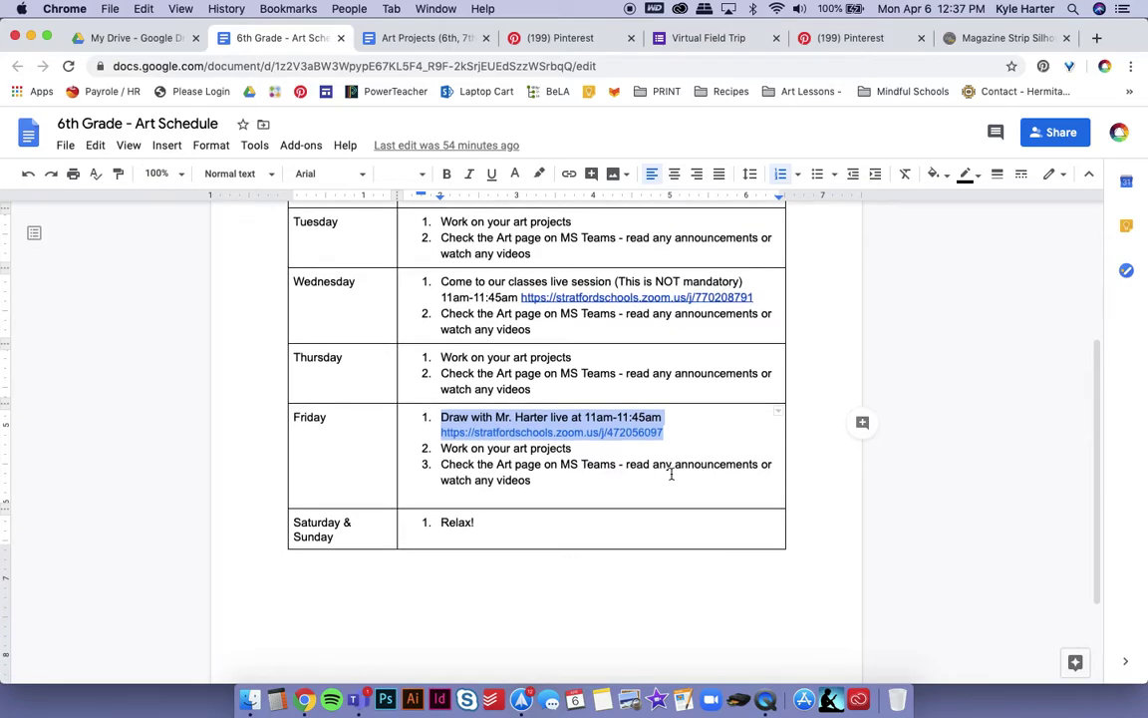
scroll(635, 480, "down", 5)
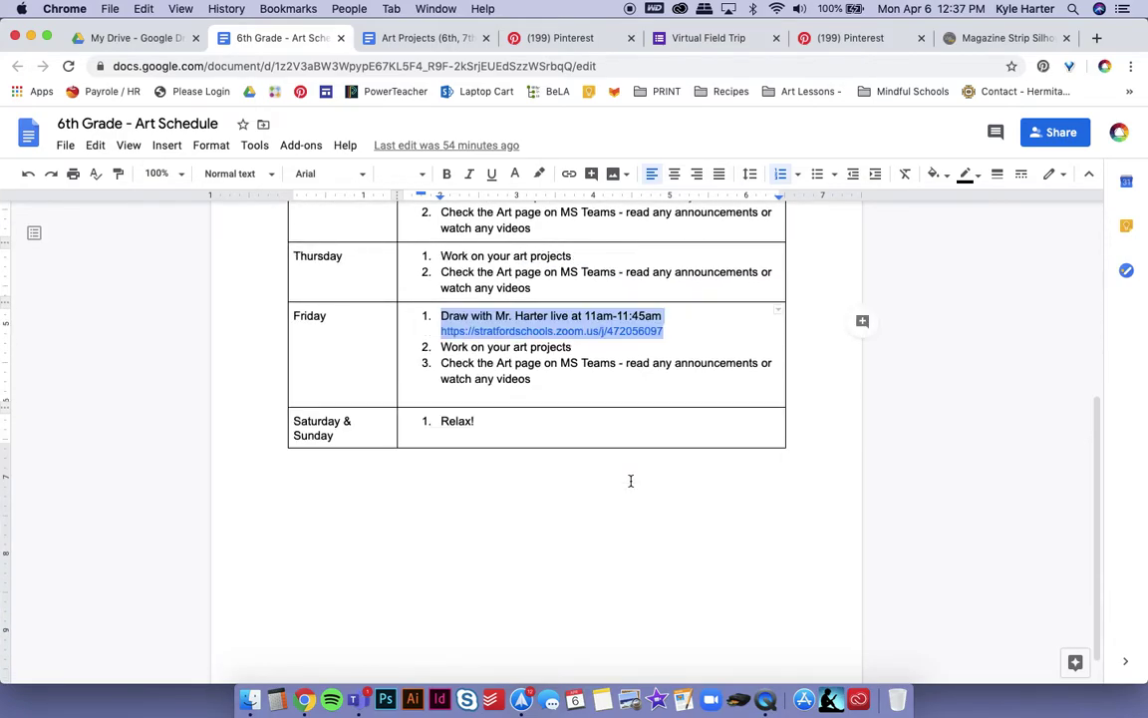
scroll(630, 480, "up", 12)
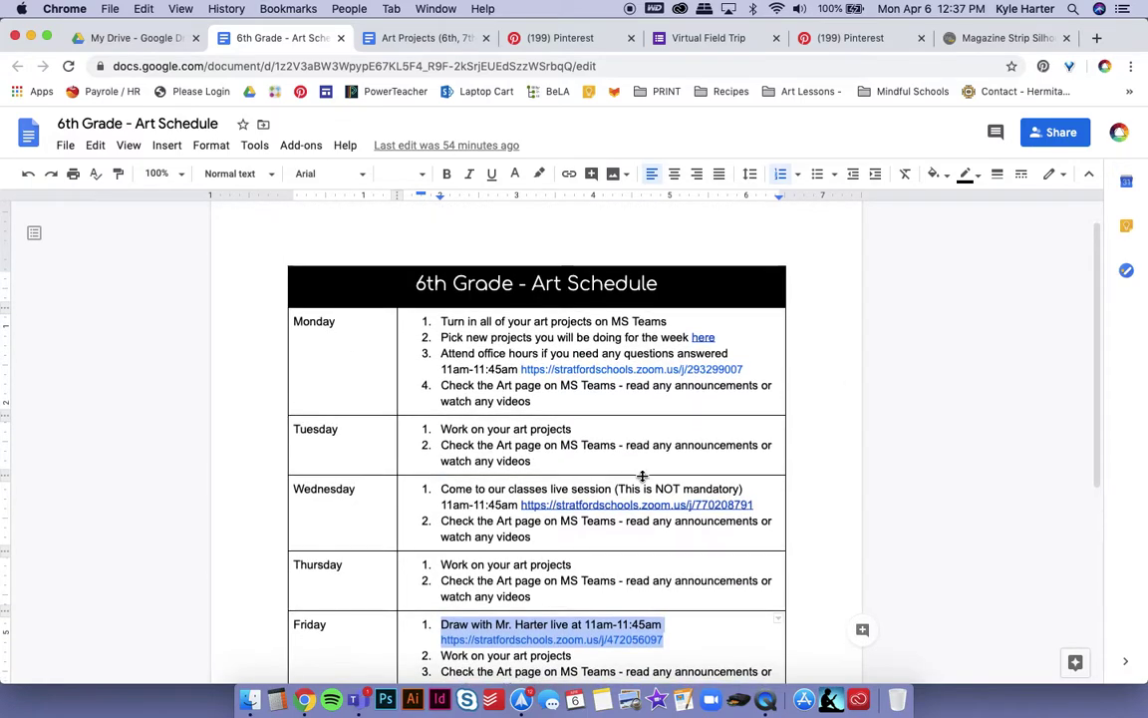
scroll(667, 479, "down", 1)
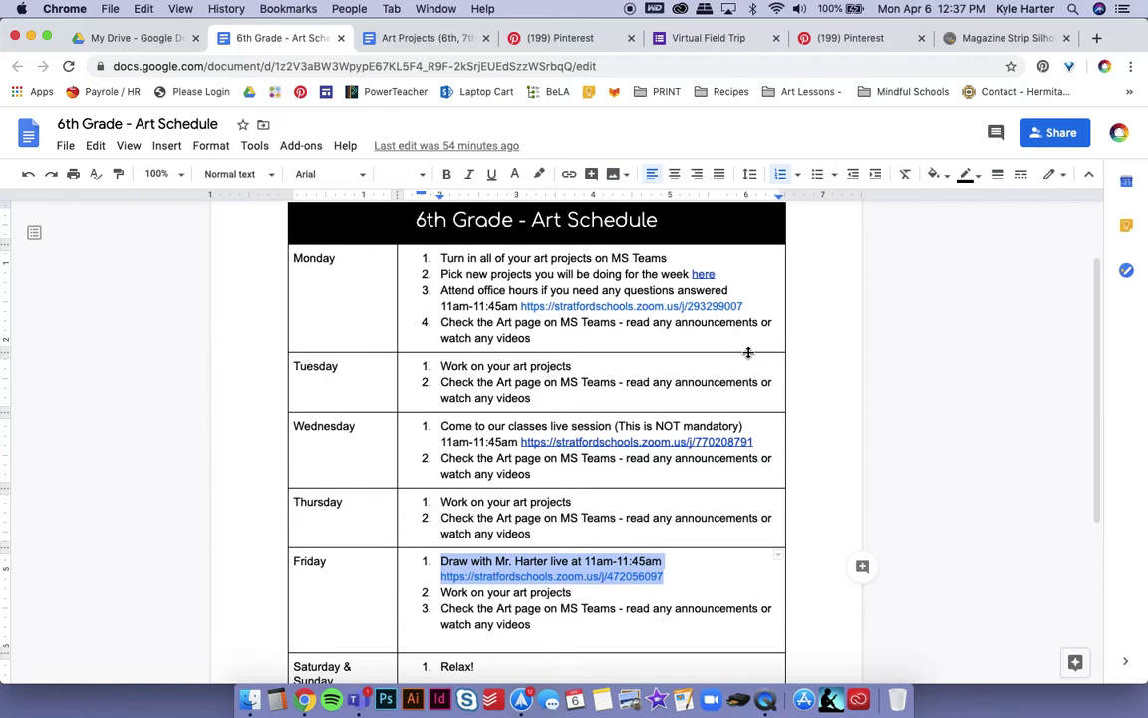
left_click(718, 365)
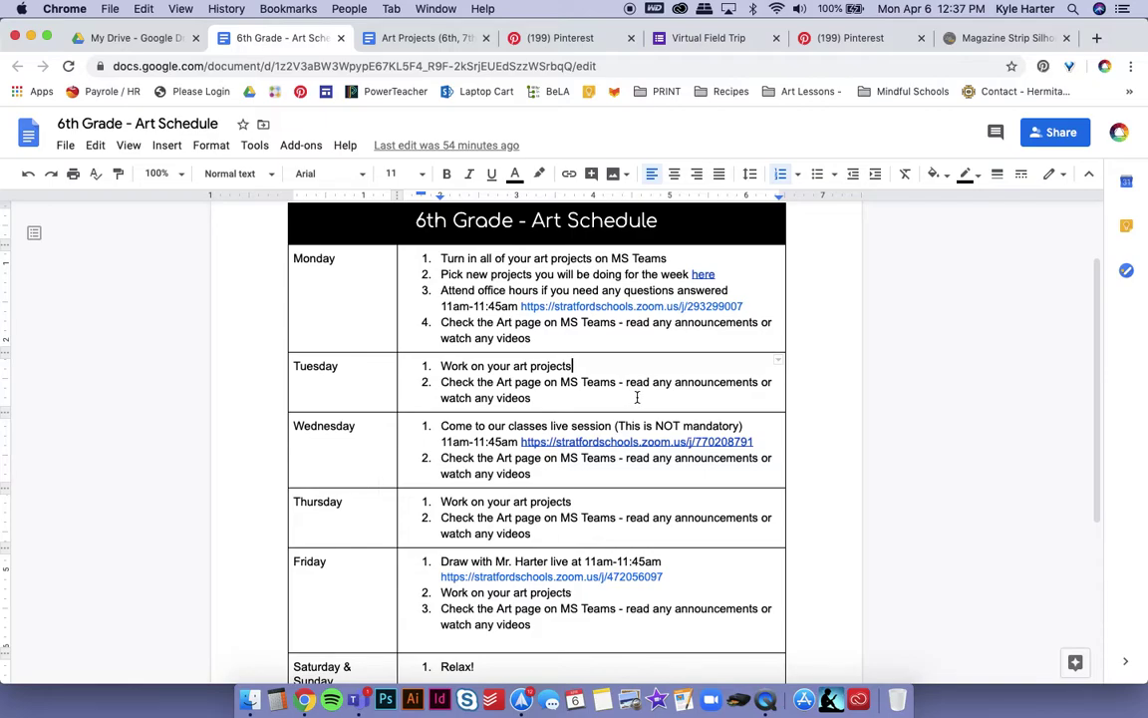
scroll(637, 398, "down", 6)
left_click(527, 469)
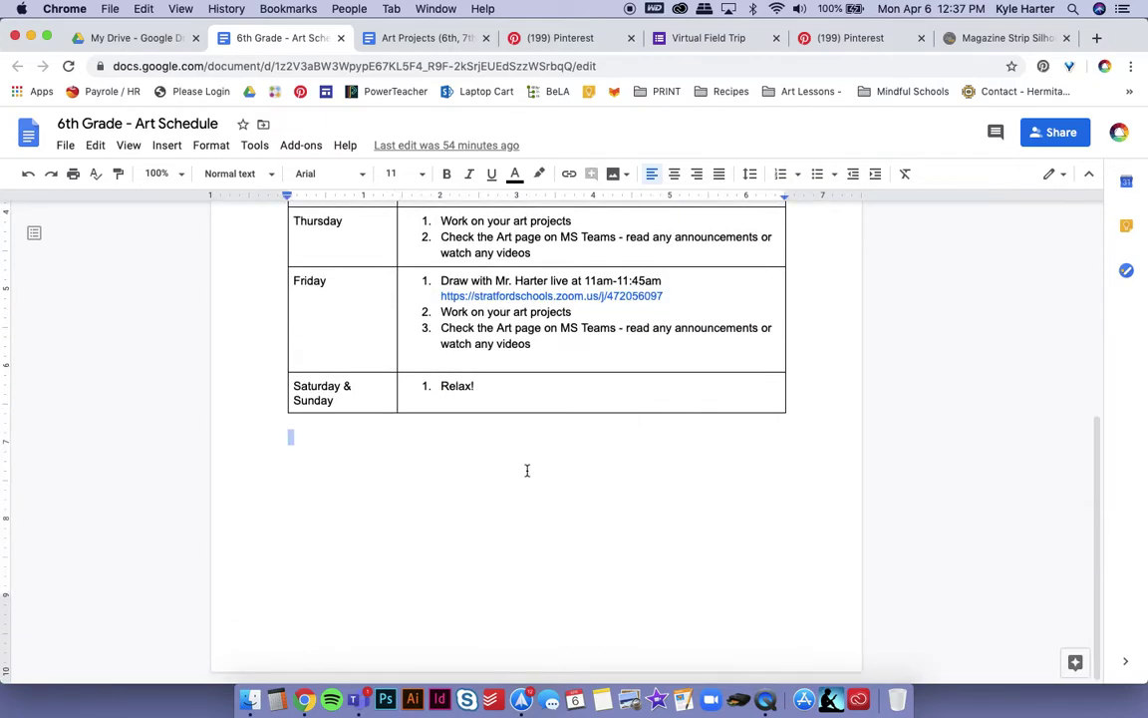
type("SEND ME A CHAT")
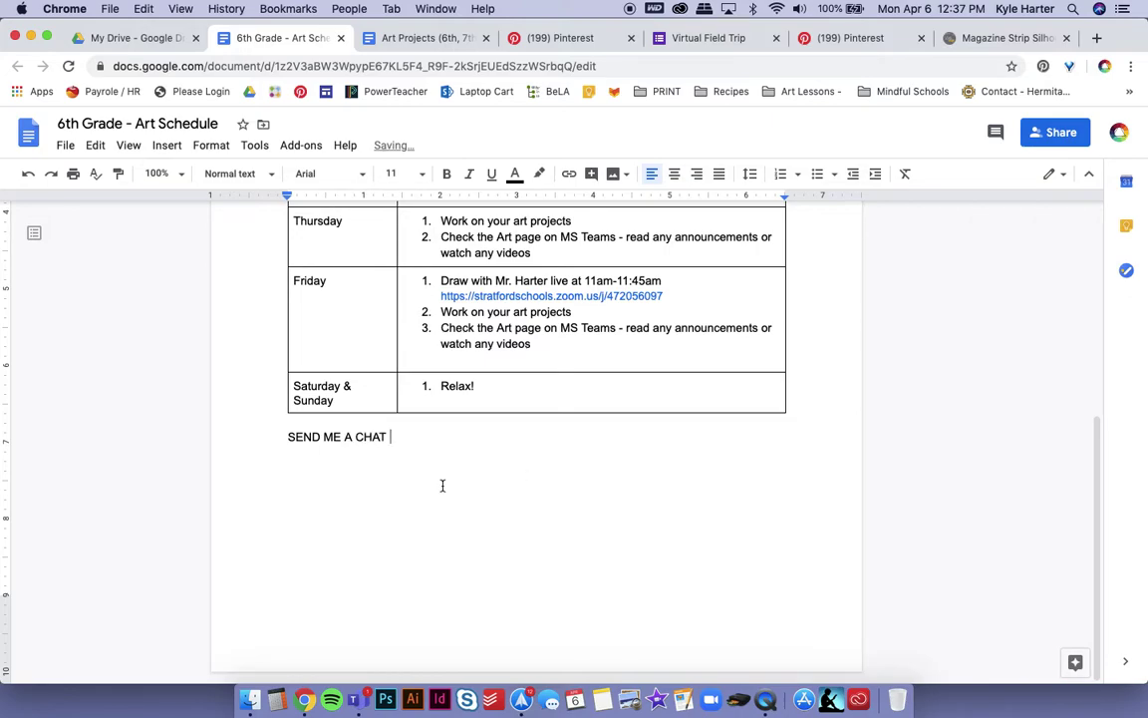
left_click_drag(288, 438, 410, 439)
key("ctrl+shift+f")
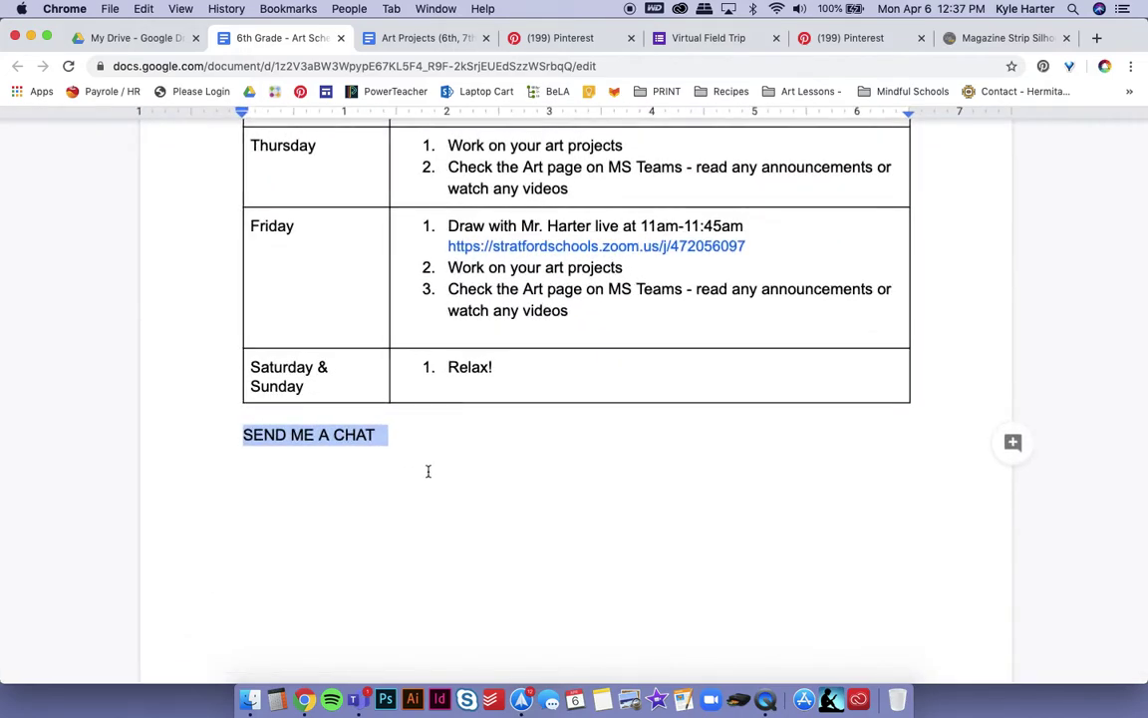
key("super+equal")
key("super+equal")
key("super+equal")
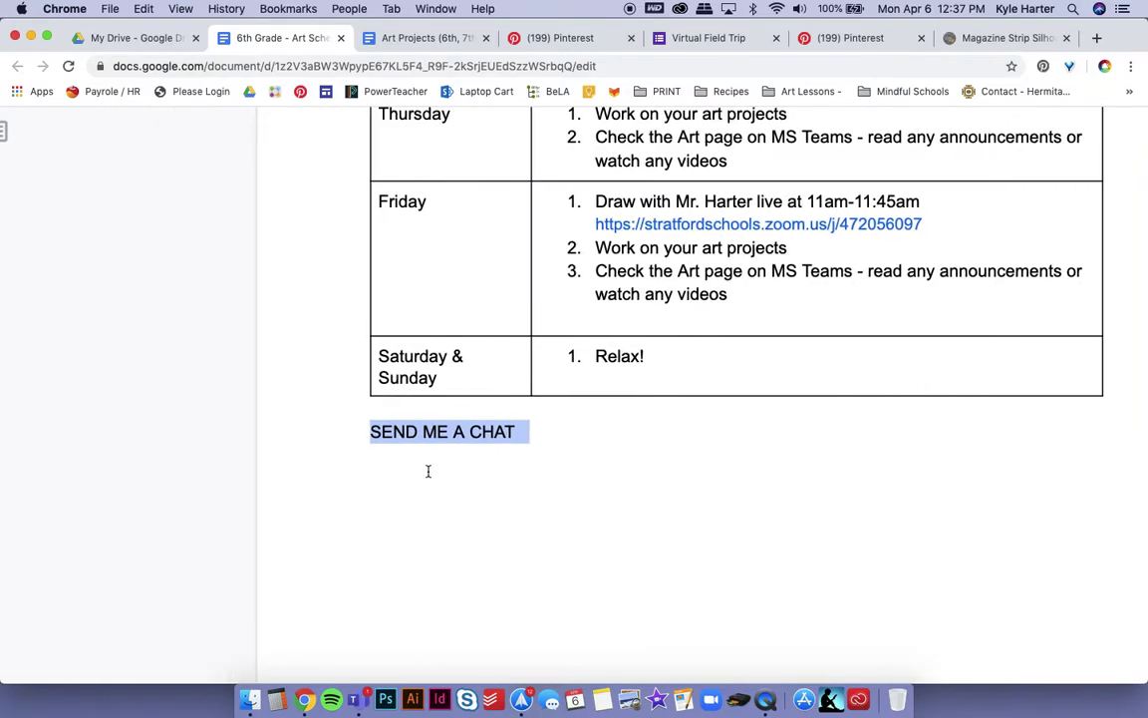
key("super+0")
key("ctrl+shift+f")
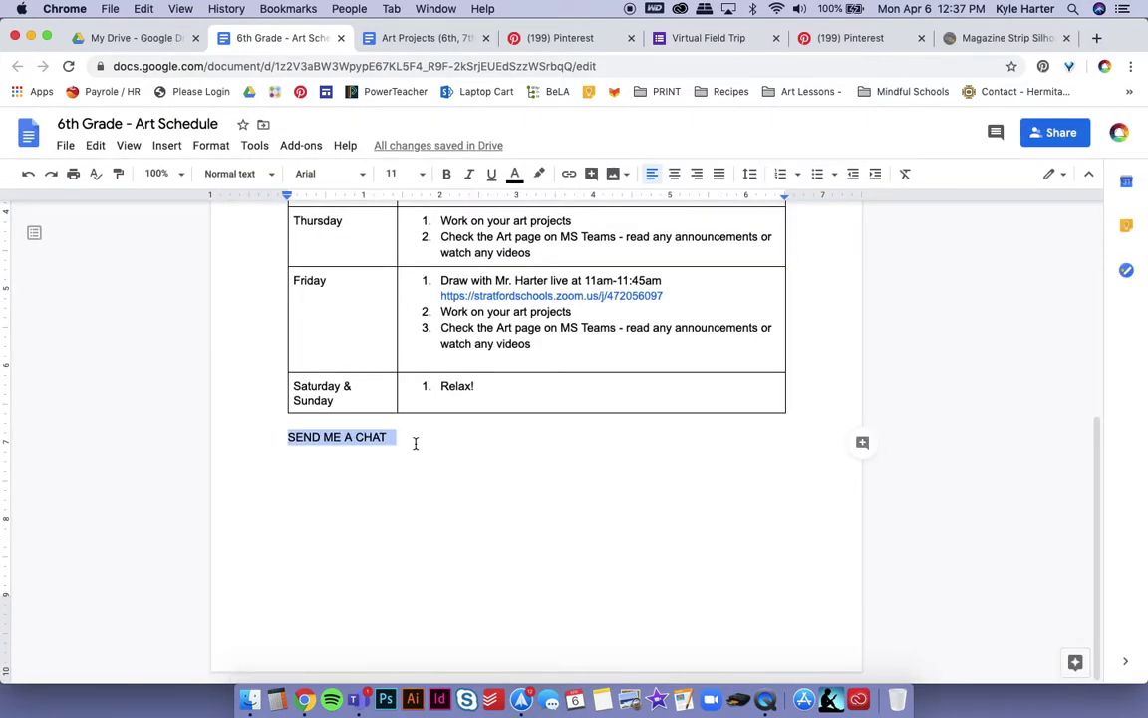
key("BackSpace")
scroll(422, 394, "up", 5)
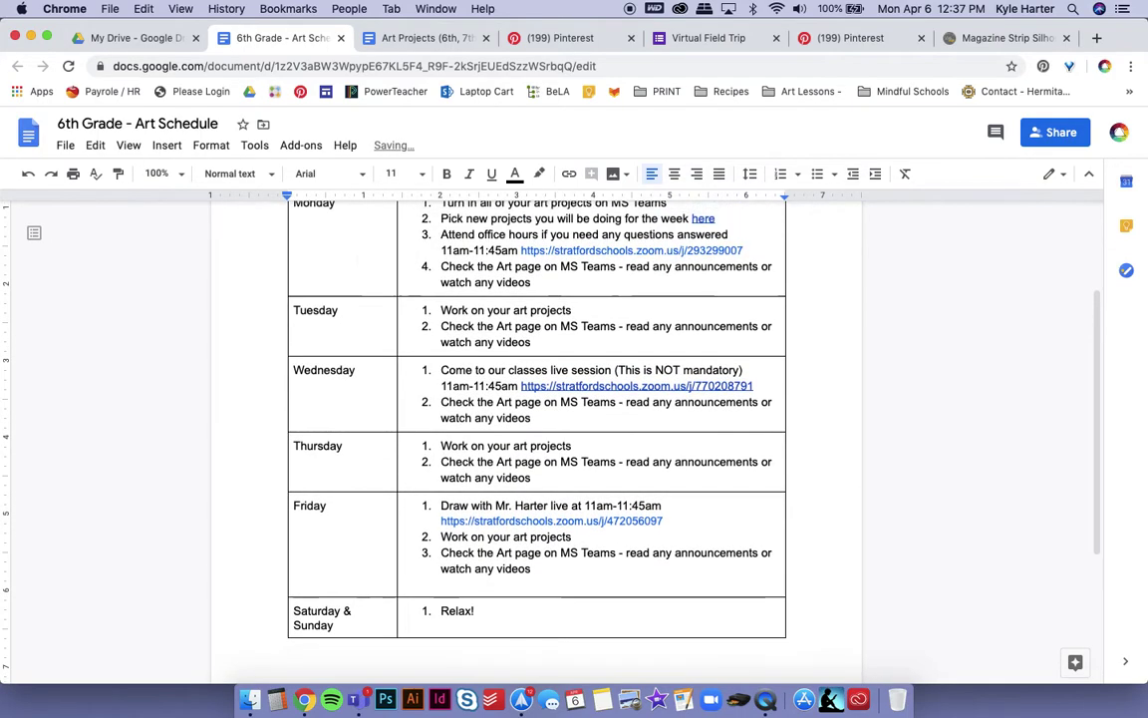
scroll(422, 394, "down", 1)
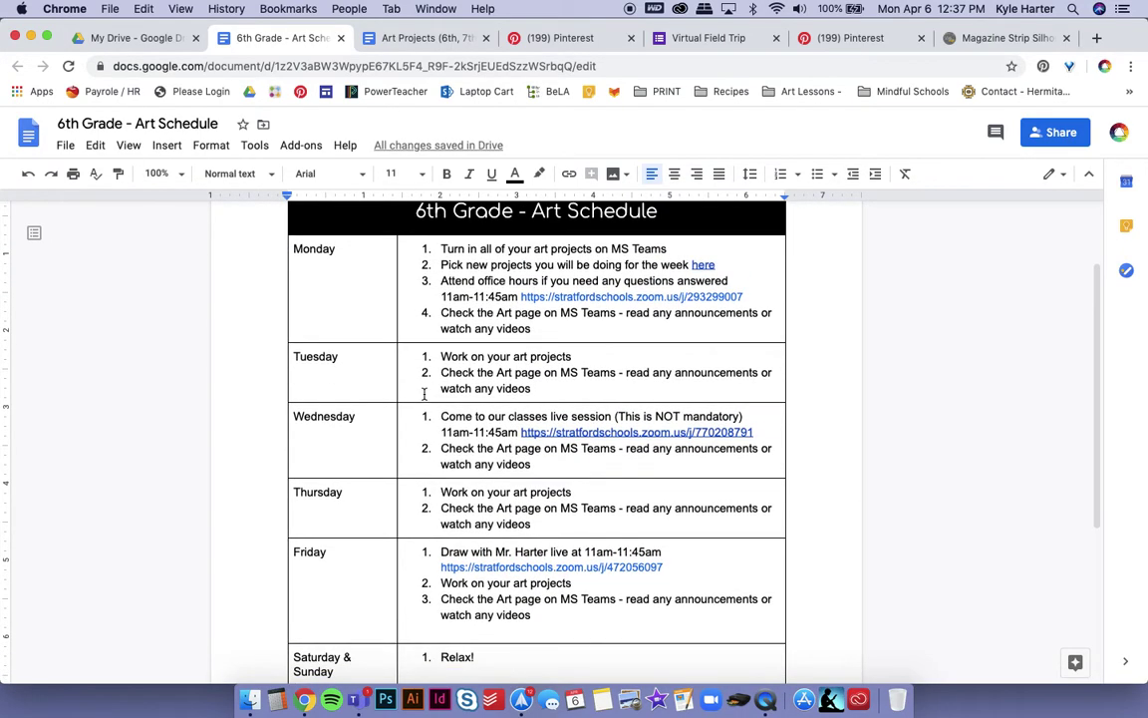